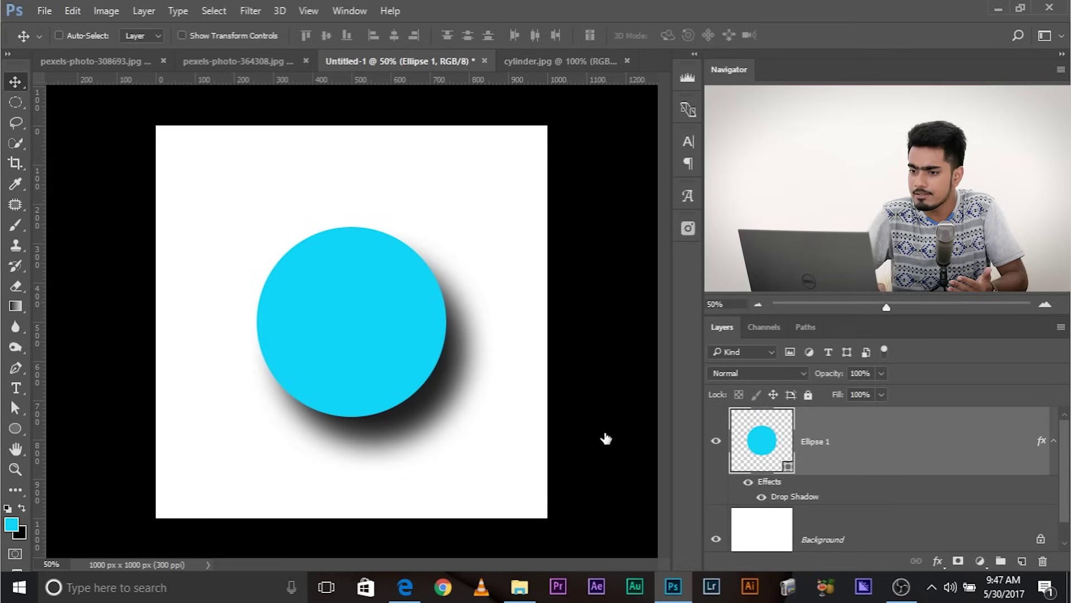
Preview a 299 px Drop Shadow distance on the blue circle, cancel it, and view cylinder.jpg
double_click(795, 496)
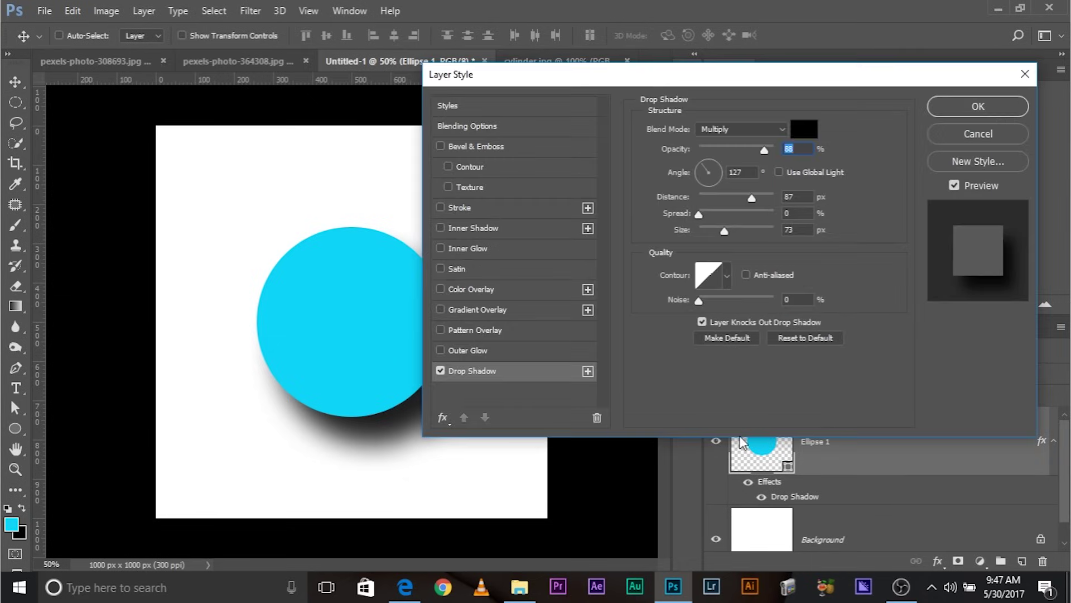
drag(695, 83, 799, 181)
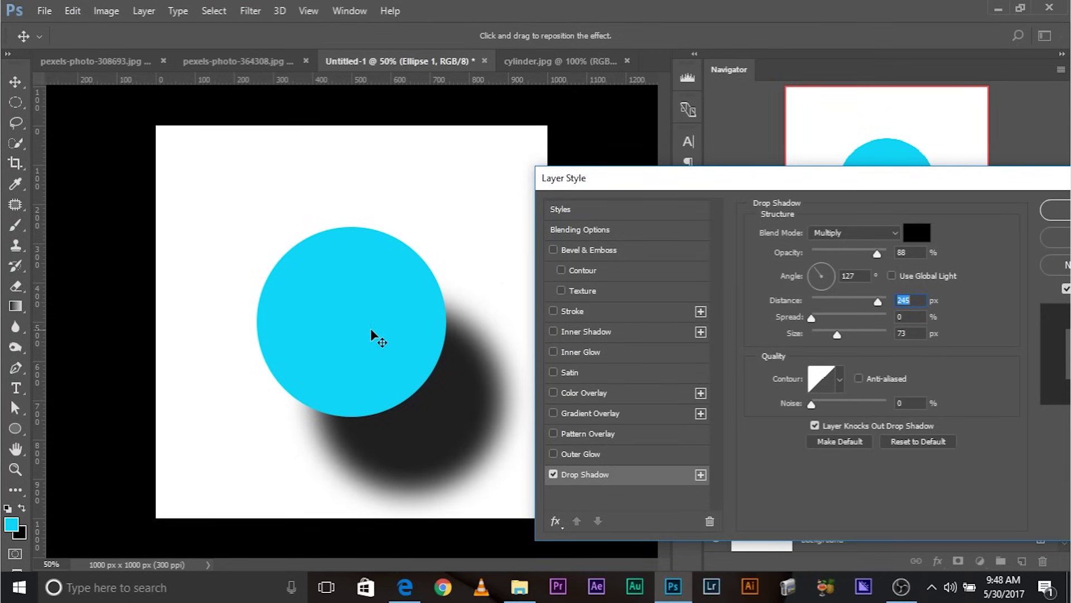
drag(879, 299, 881, 299)
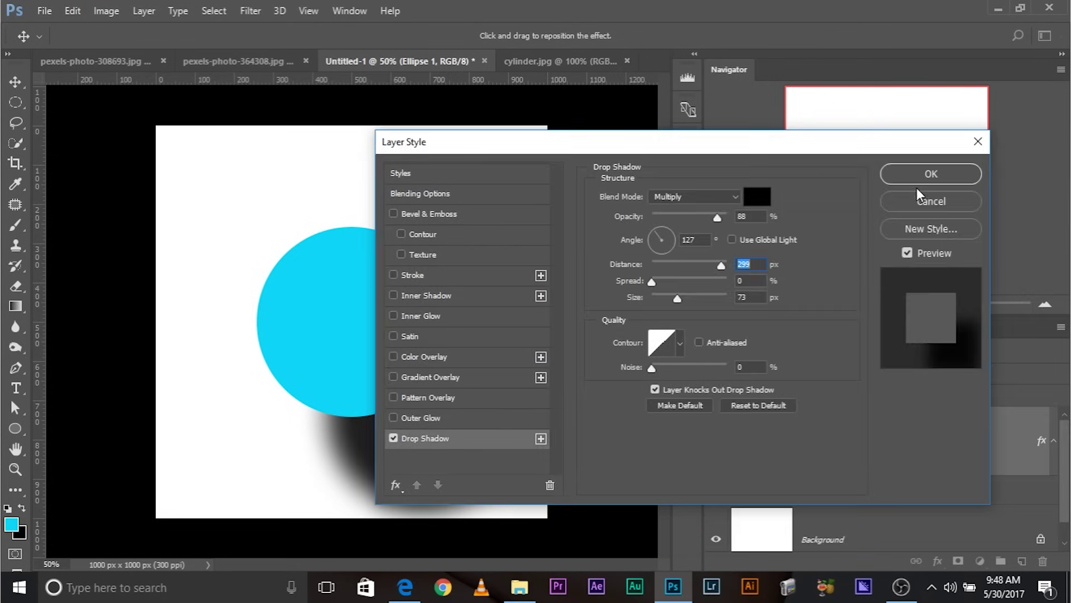
click(919, 197)
click(534, 59)
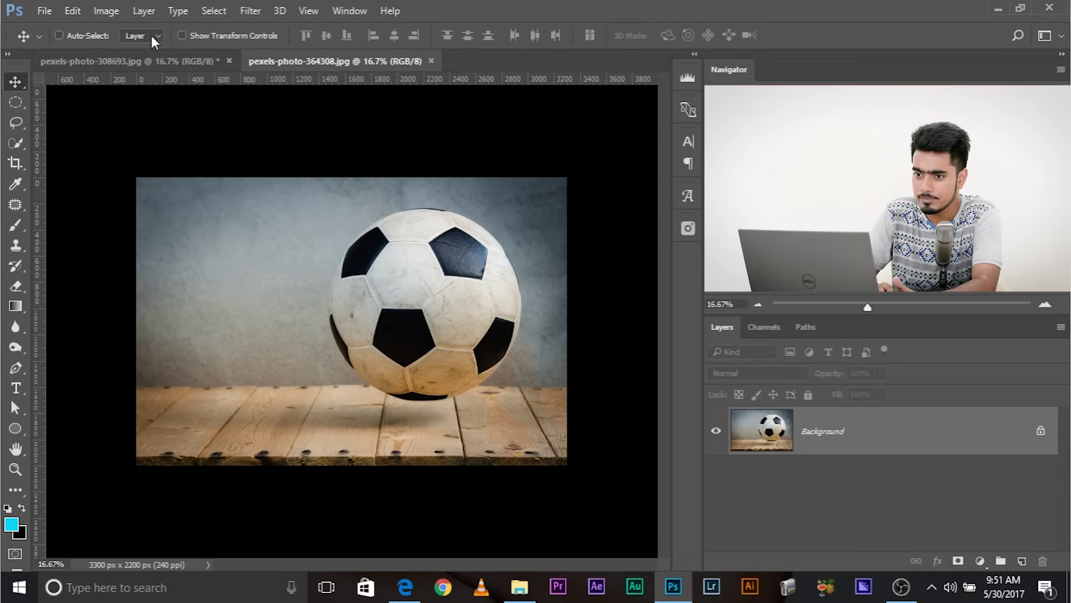
Return to the soccer ball photo and choose the Elliptical Marquee Tool
click(153, 61)
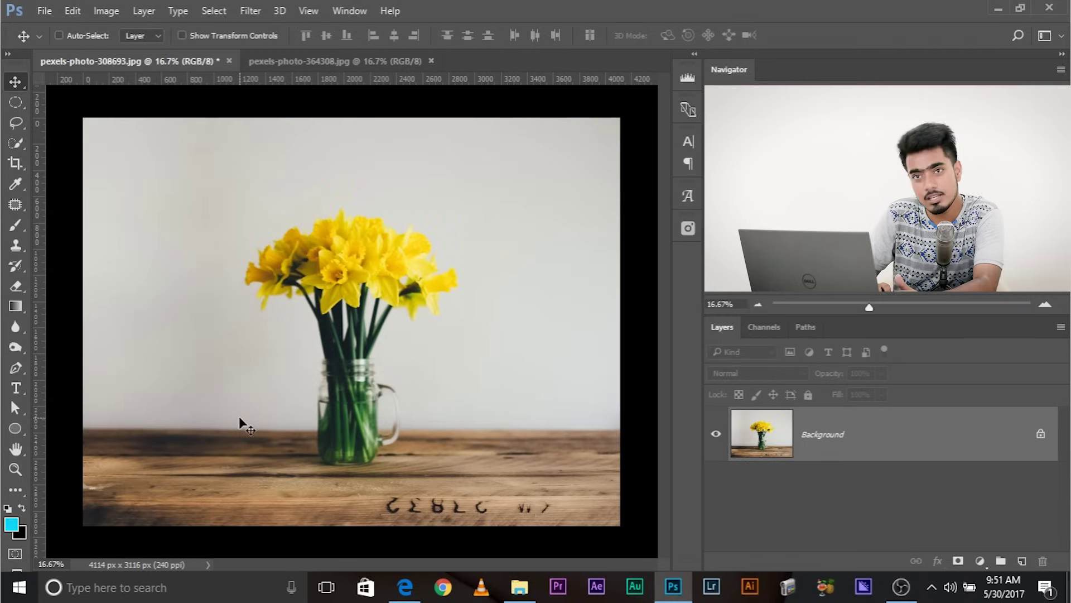
click(335, 62)
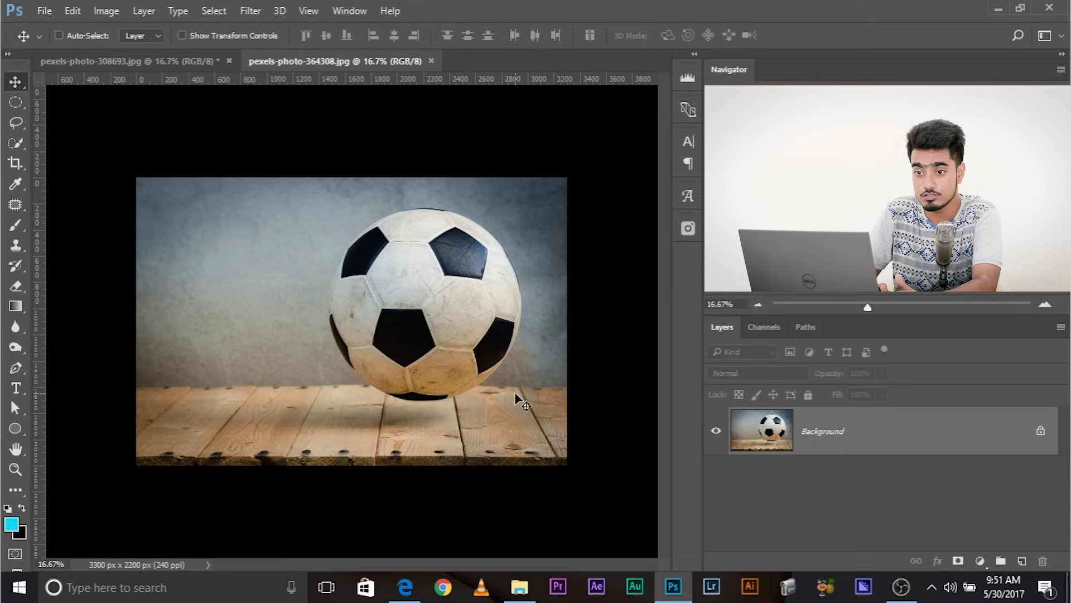
click(15, 103)
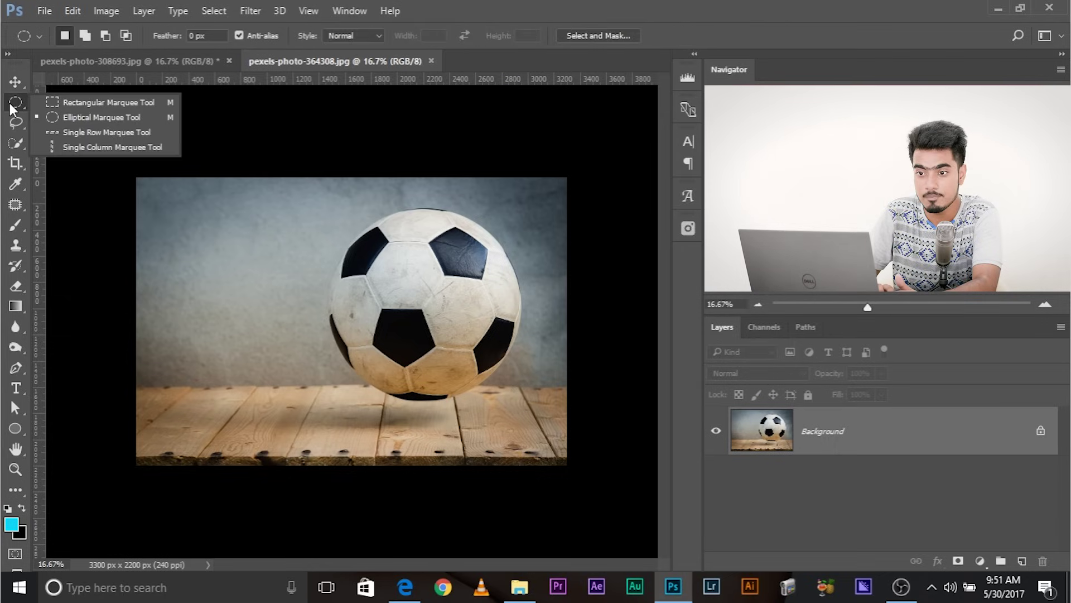
click(55, 125)
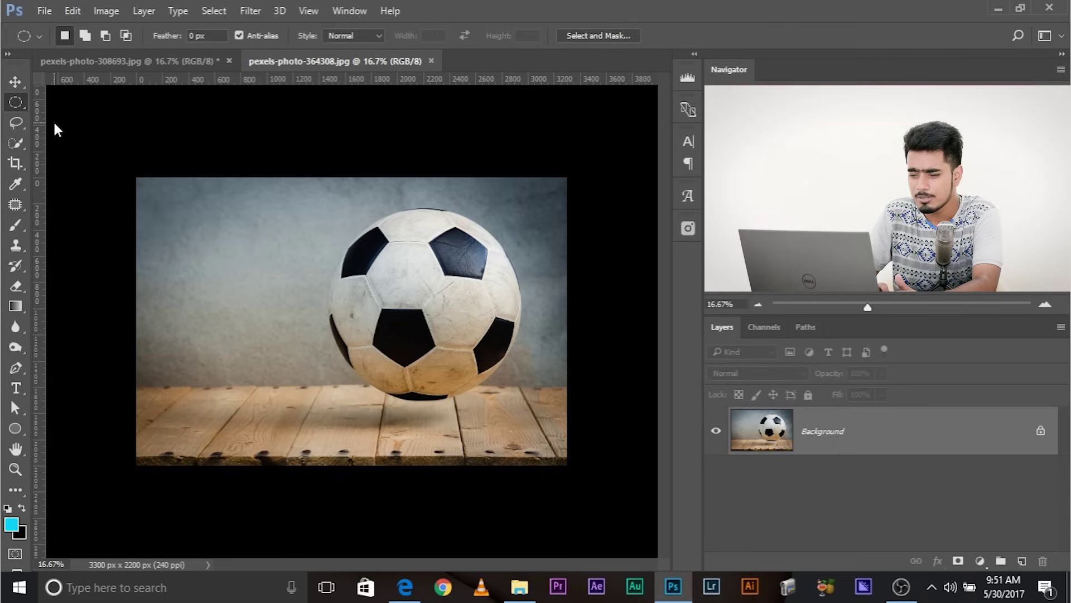
Draw and clear two practice elliptical selections over the ball, then zoom in
drag(209, 262, 485, 387)
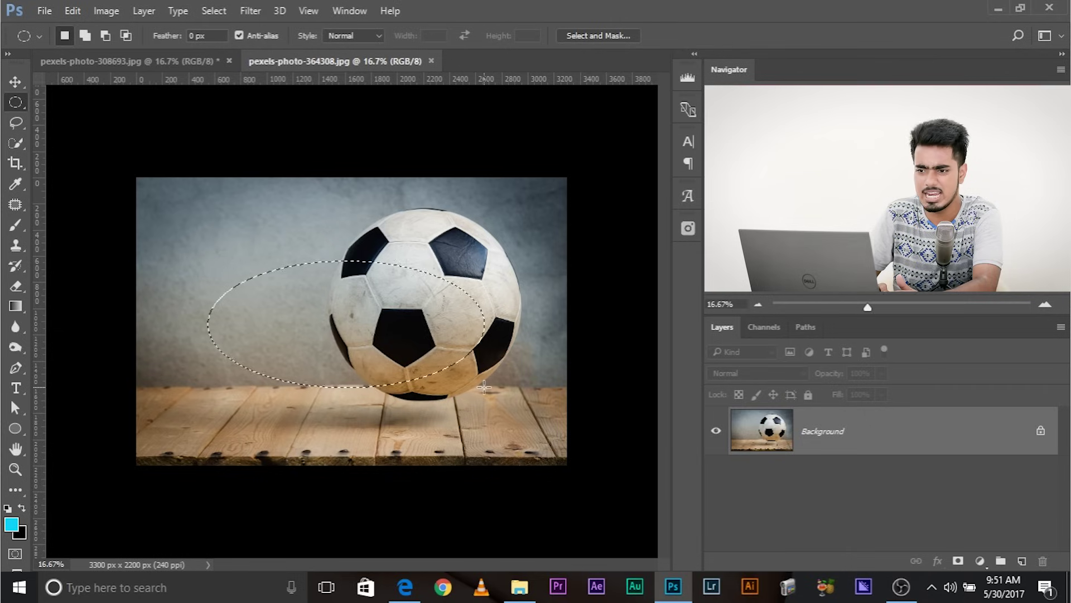
click(484, 387)
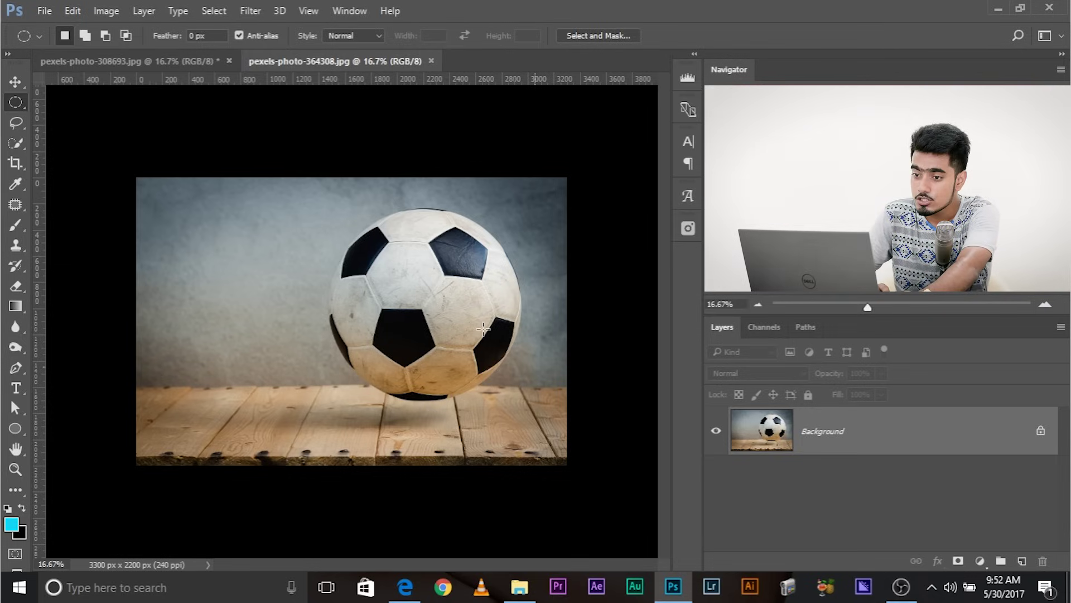
drag(244, 221, 419, 424)
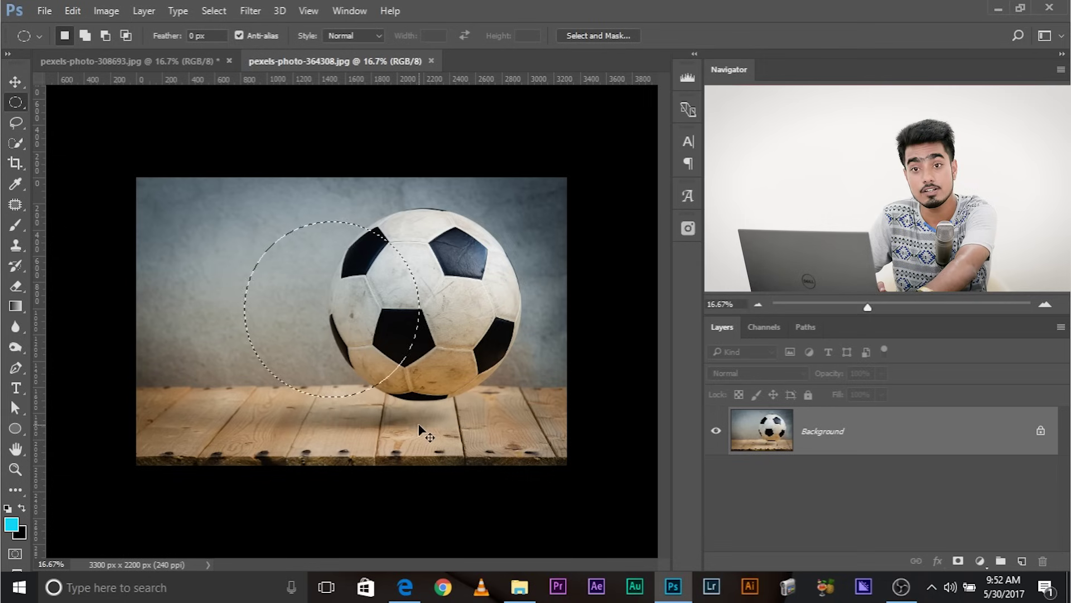
click(419, 425)
key(ctrl+plus)
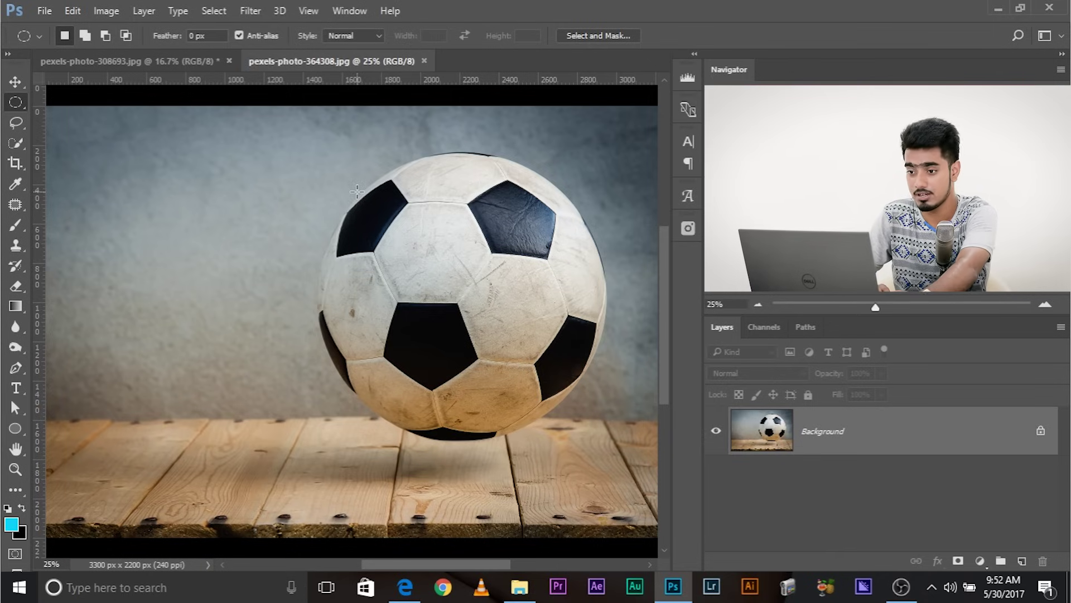
After discarding a misplaced attempt, draw a roughly 1472 px circle fitted to the ball's outline
drag(358, 191, 622, 511)
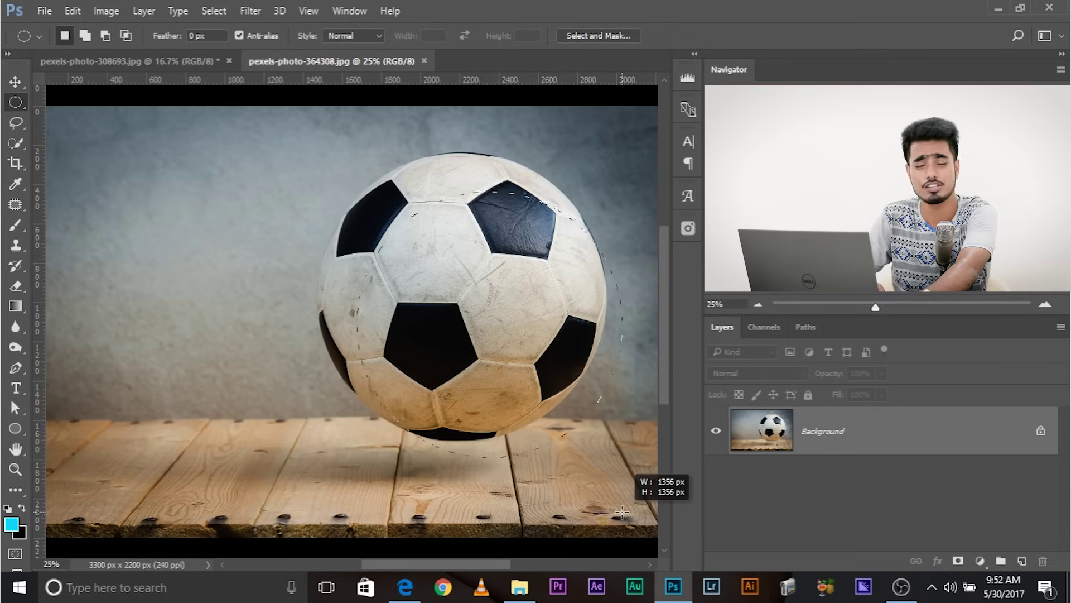
drag(623, 511, 622, 512)
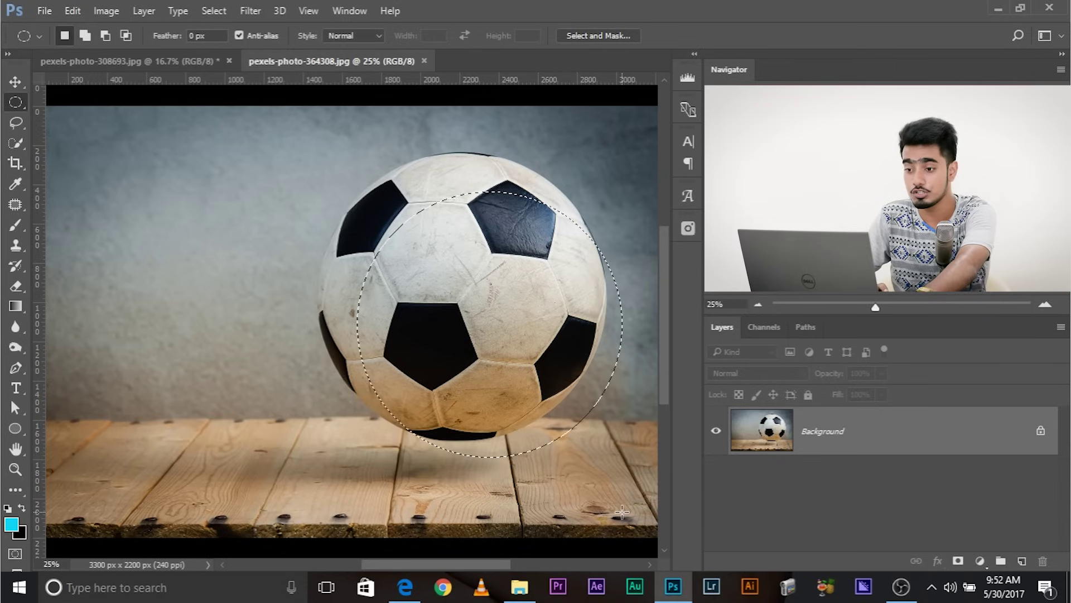
click(536, 467)
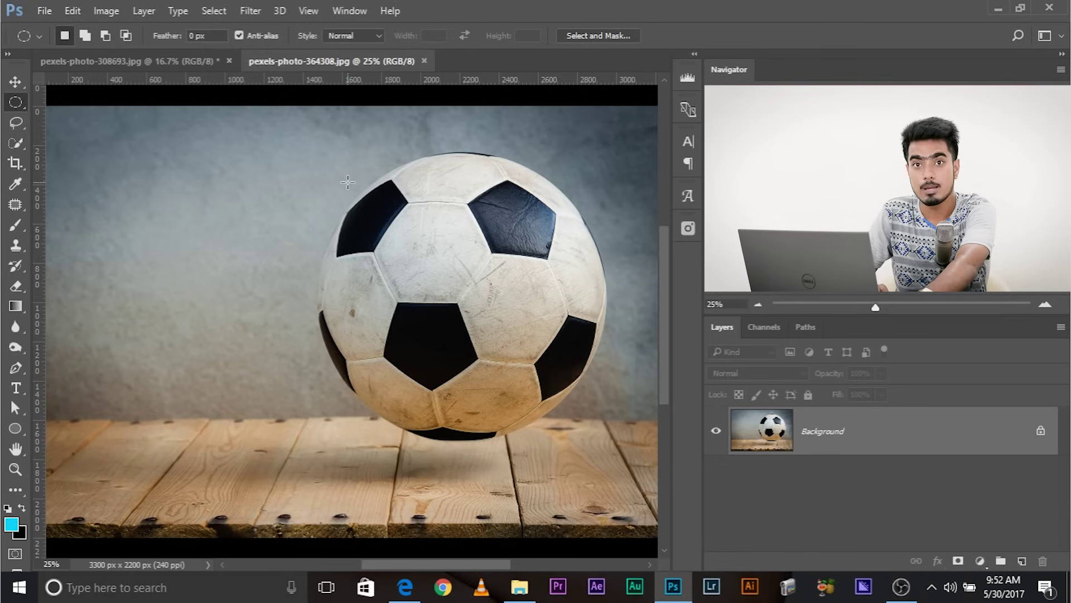
drag(348, 182, 621, 526)
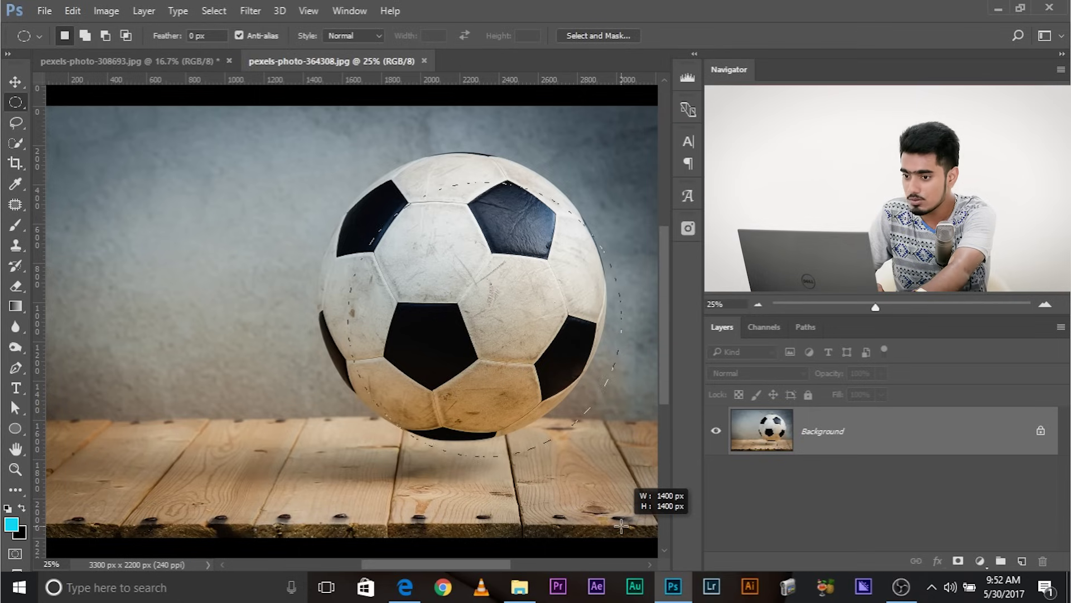
drag(621, 526, 607, 451)
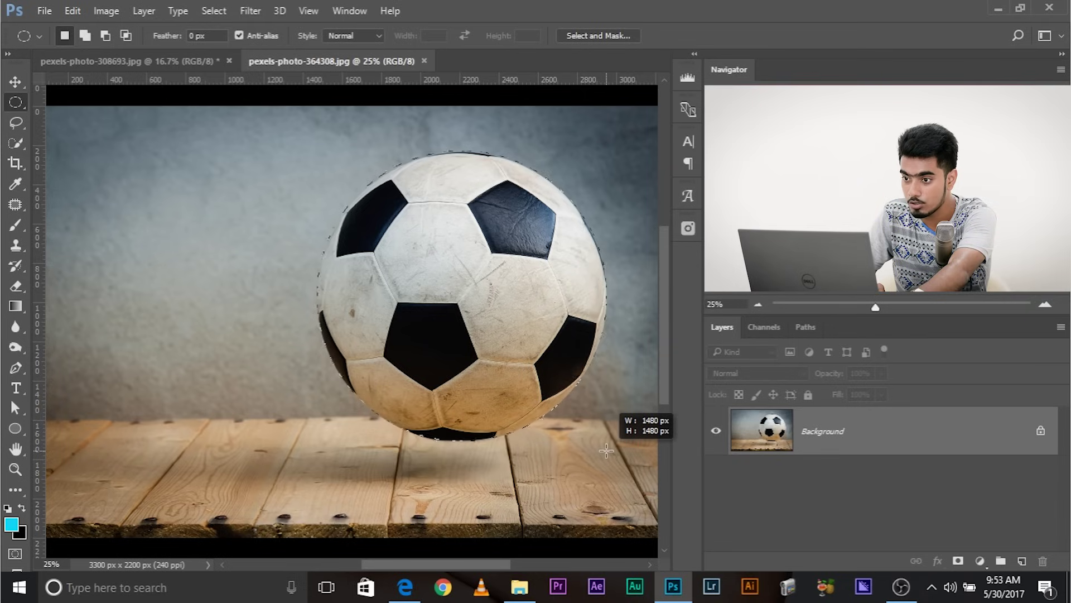
drag(606, 451, 606, 446)
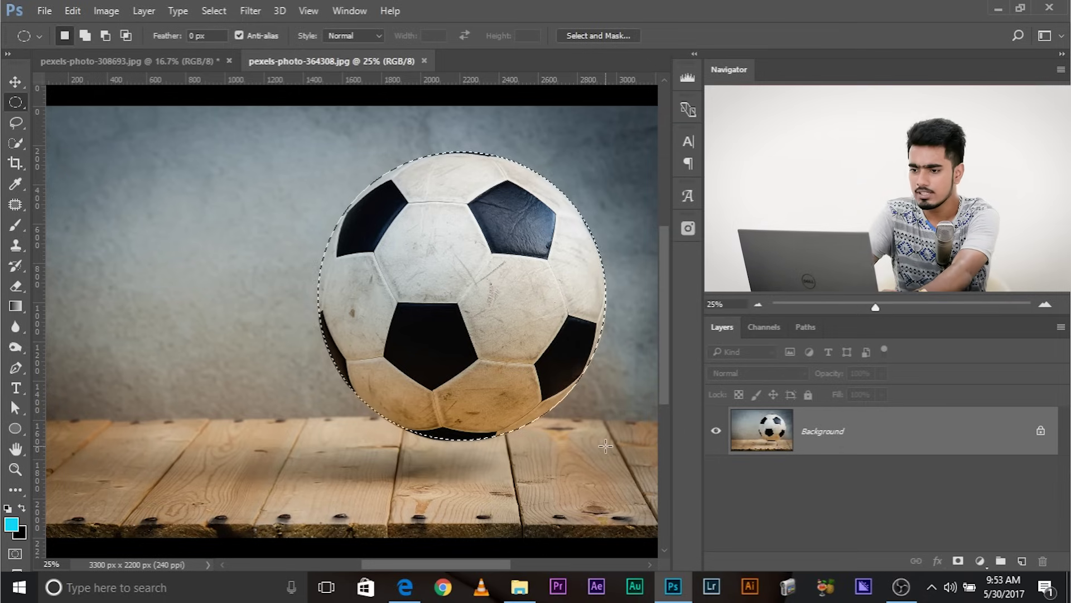
Paste the selected ball into the daffodil photo as a new layer, then hide it
key(ctrl+plus)
key(ctrl+plus)
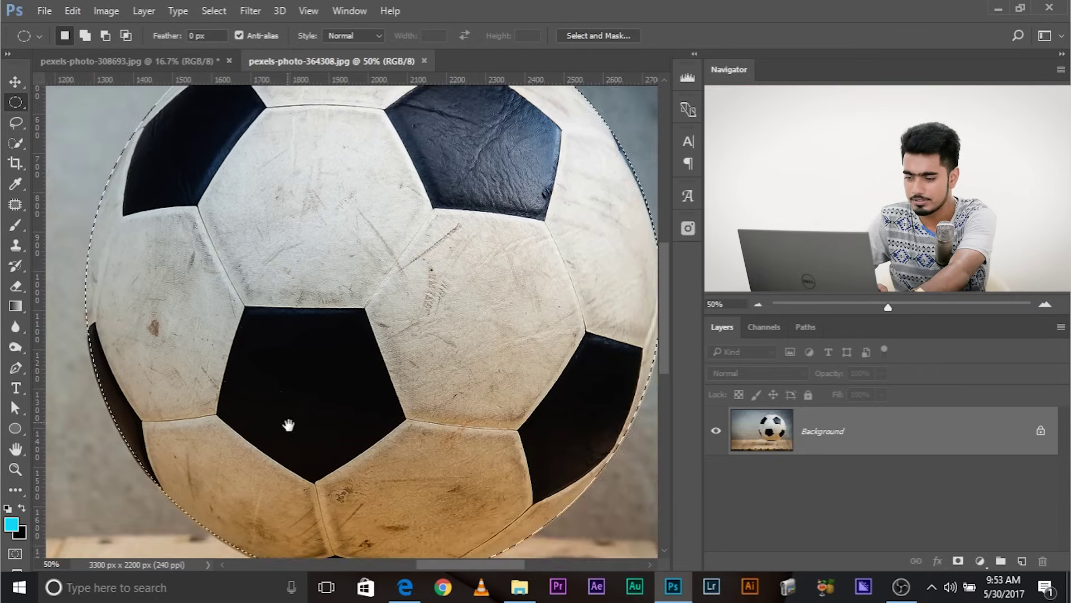
scroll(510, 304, up, 3)
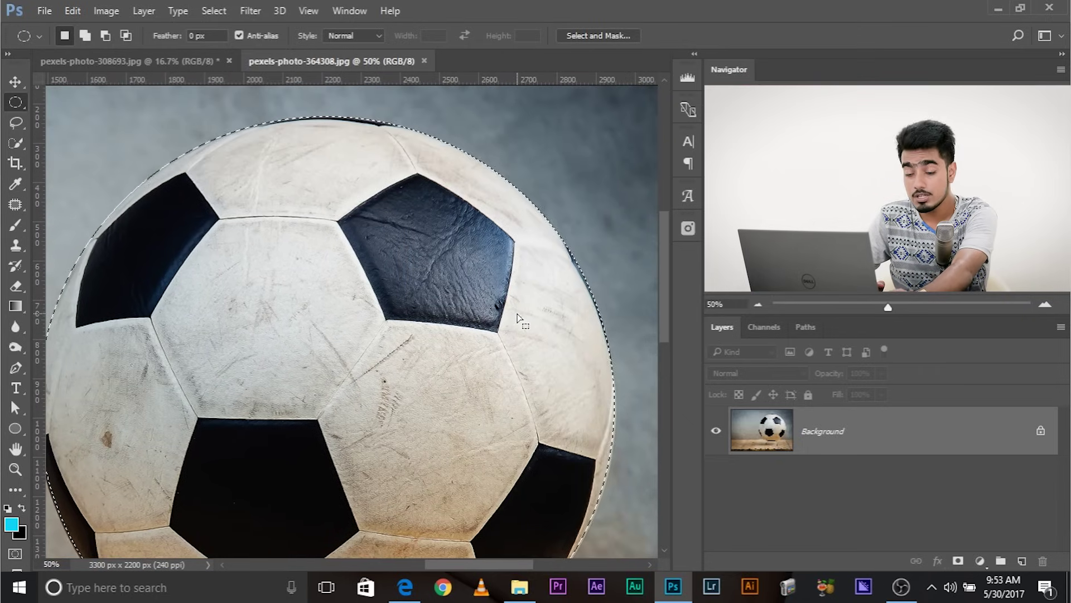
click(151, 56)
key(ctrl+v)
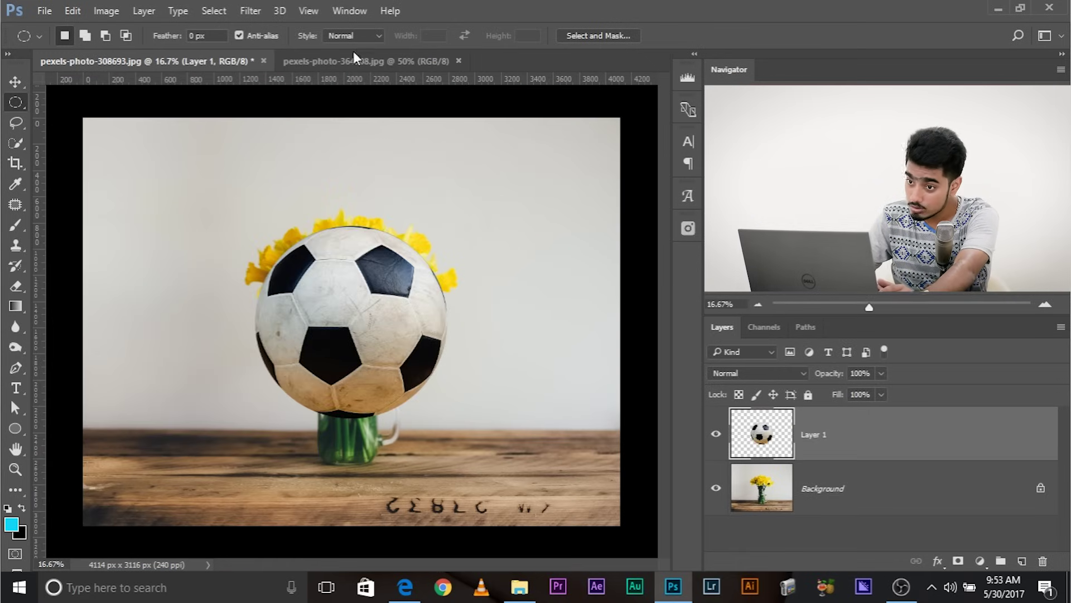
click(715, 438)
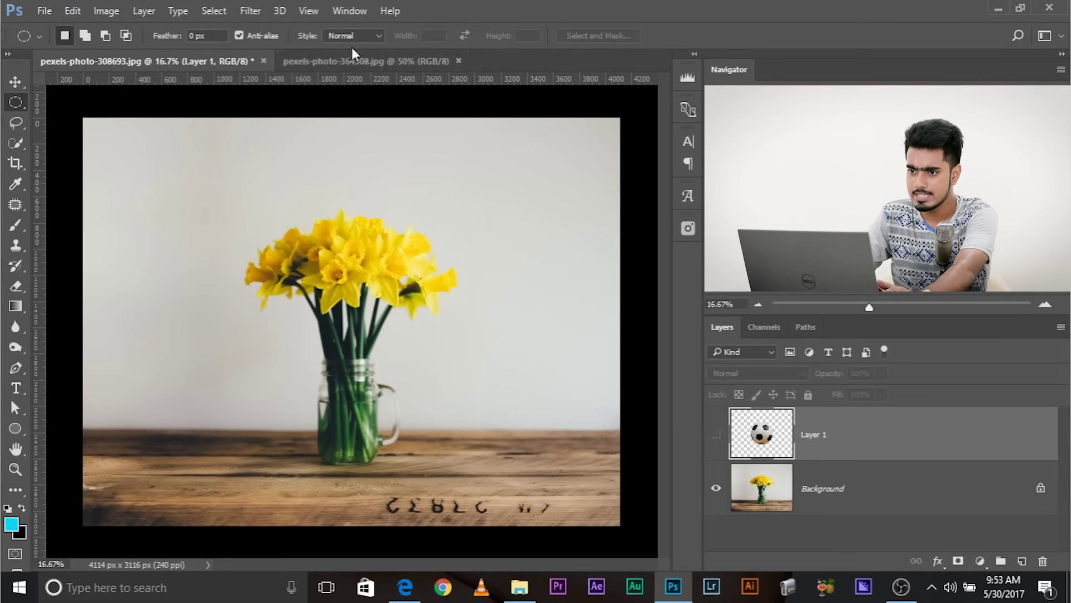
Drag the whole ball photo into the daffodil image and mask it to a circle around the ball
click(355, 58)
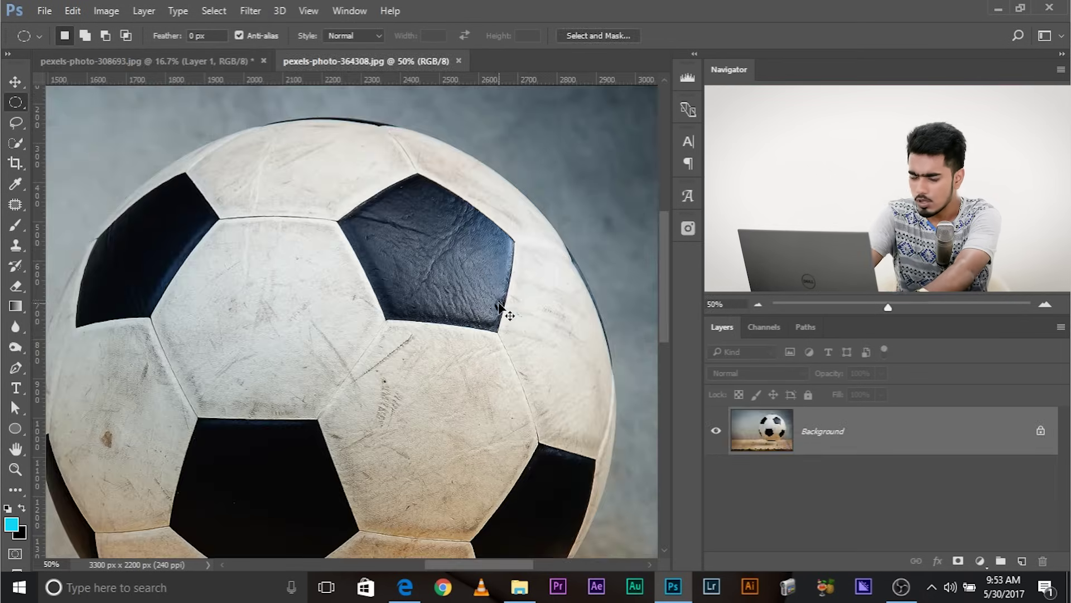
key(ctrl+minus)
key(ctrl+minus)
key(ctrl+minus)
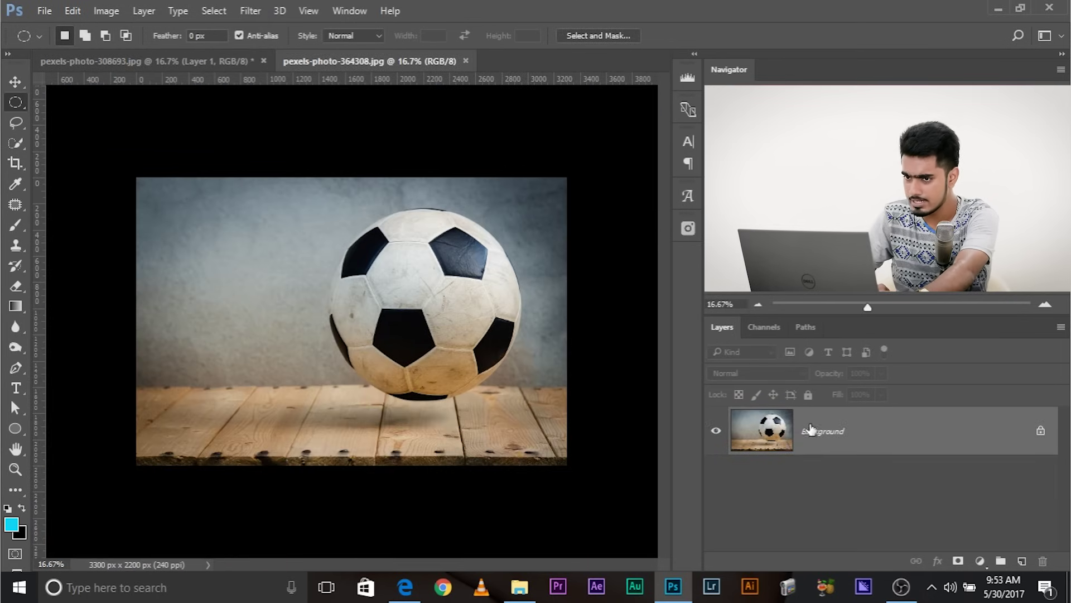
drag(811, 428, 341, 287)
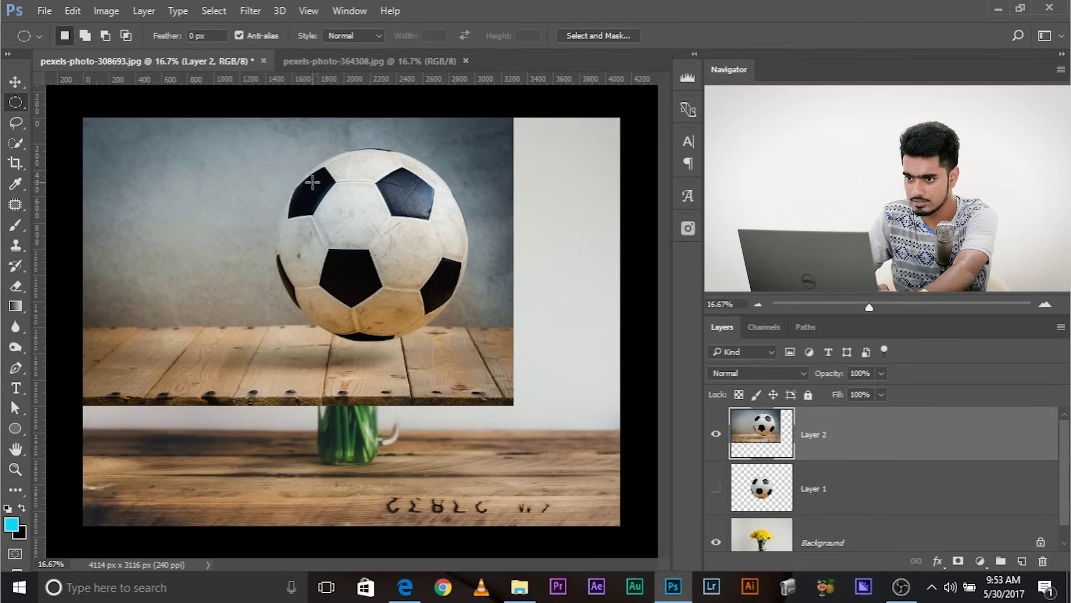
drag(306, 177, 469, 353)
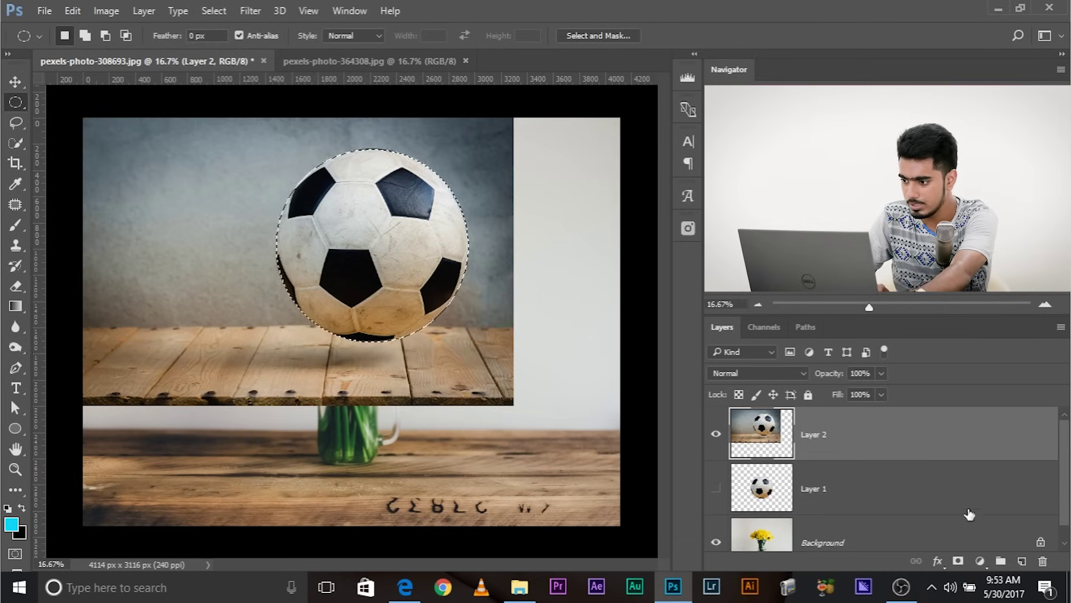
click(958, 561)
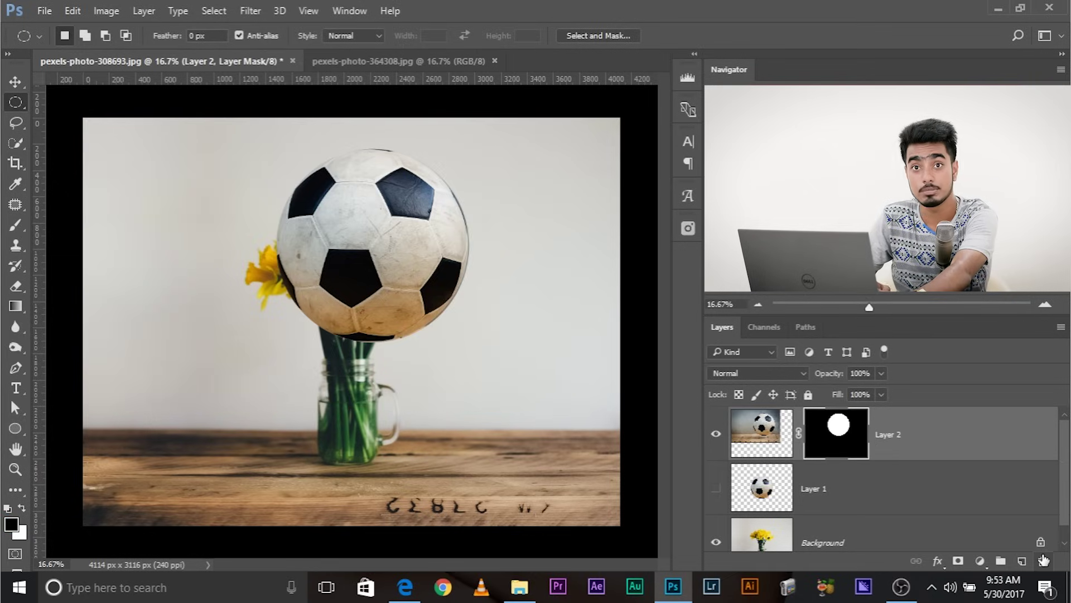
scroll(988, 534, down, 1)
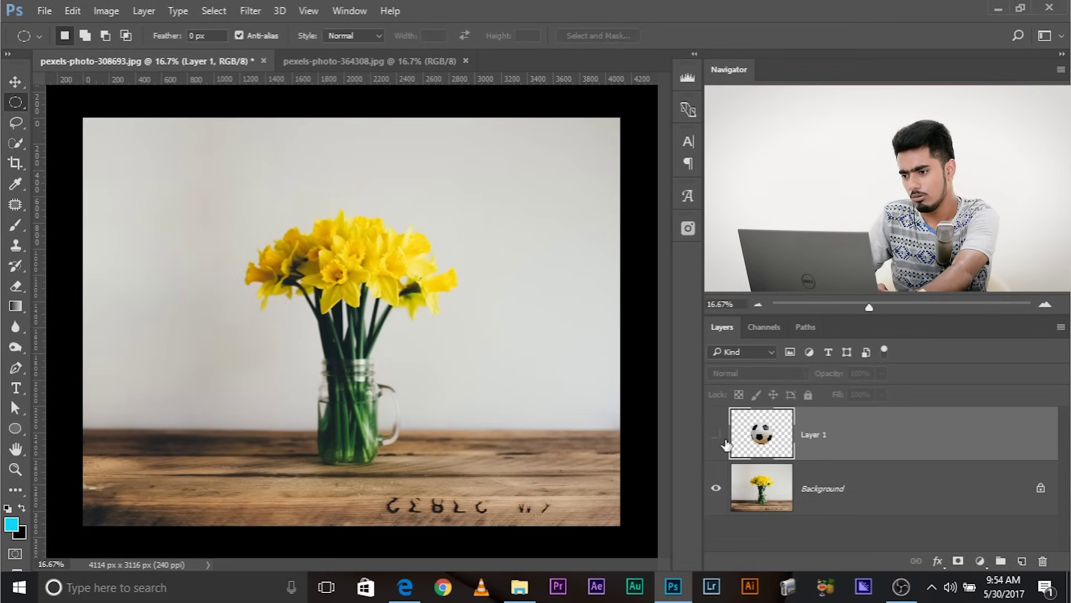
click(717, 435)
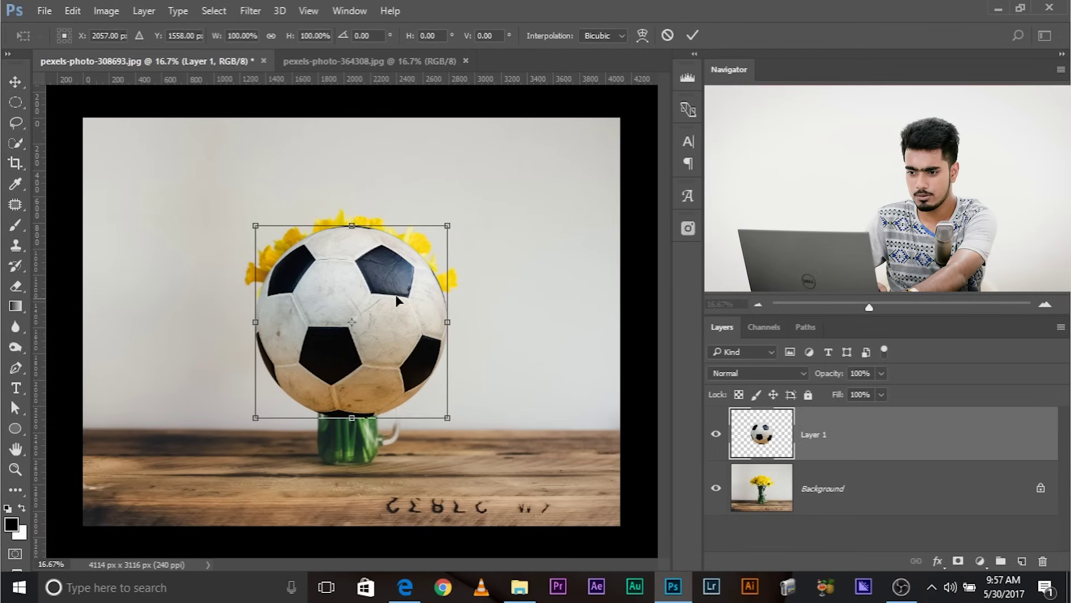
Move the ball down-left onto the tabletop beside the vase, hide Layer 1, and select Background
drag(399, 296, 293, 373)
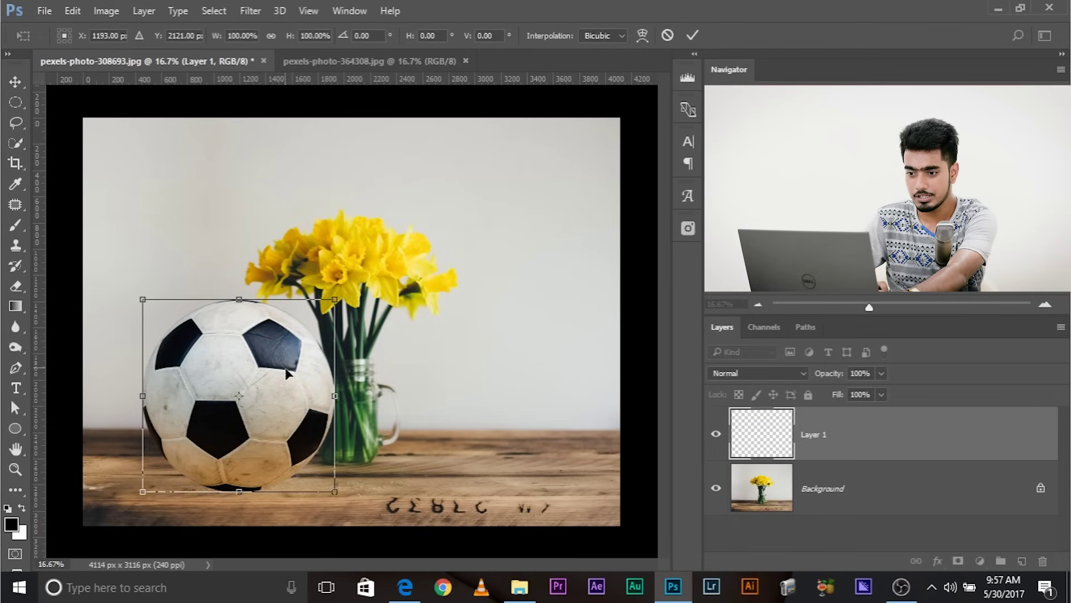
key(Return)
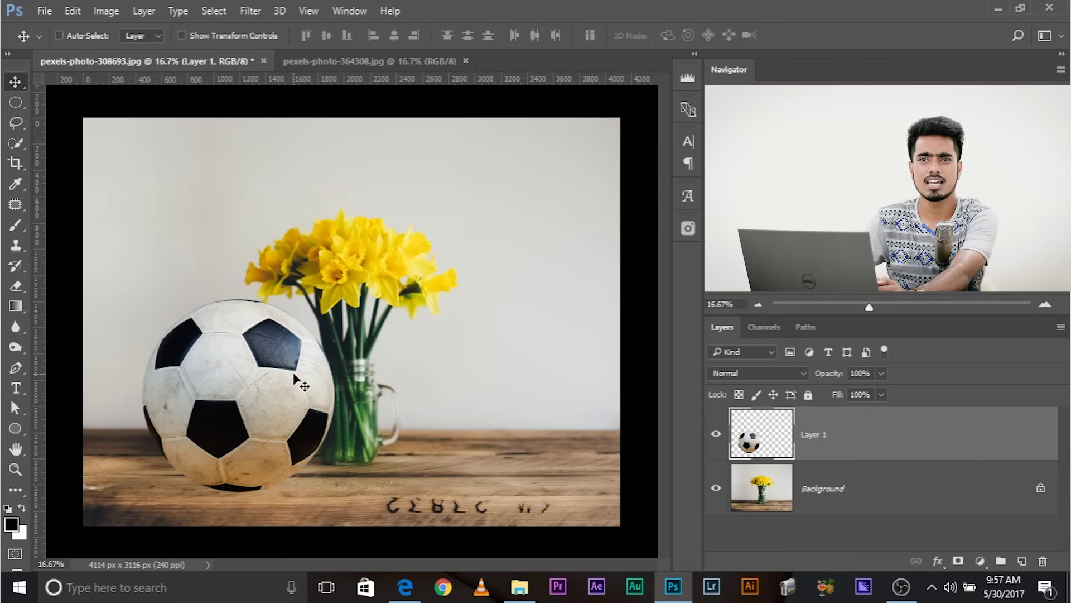
click(716, 433)
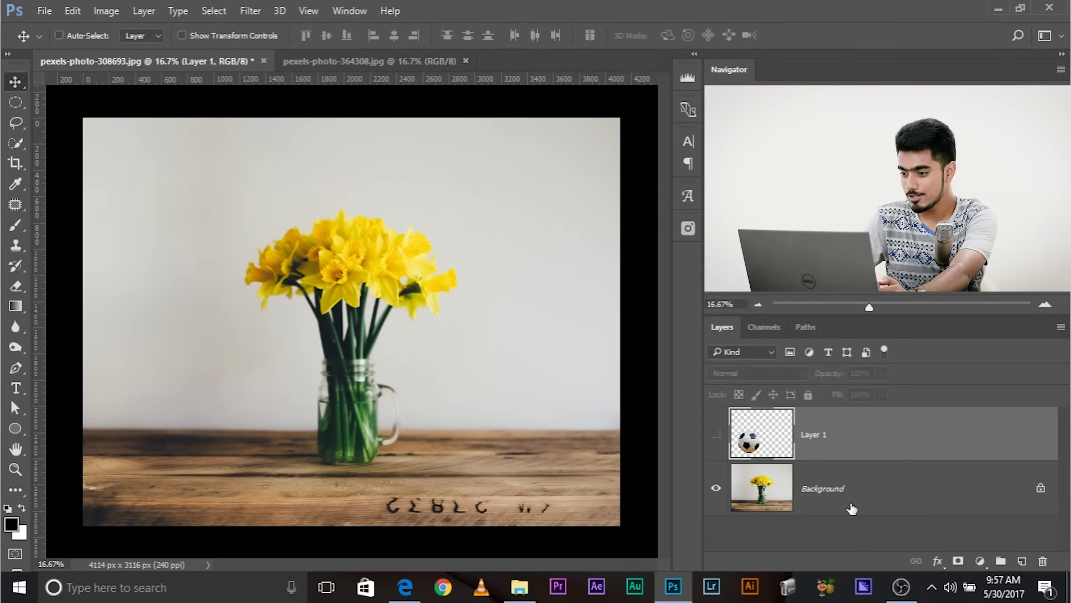
click(874, 494)
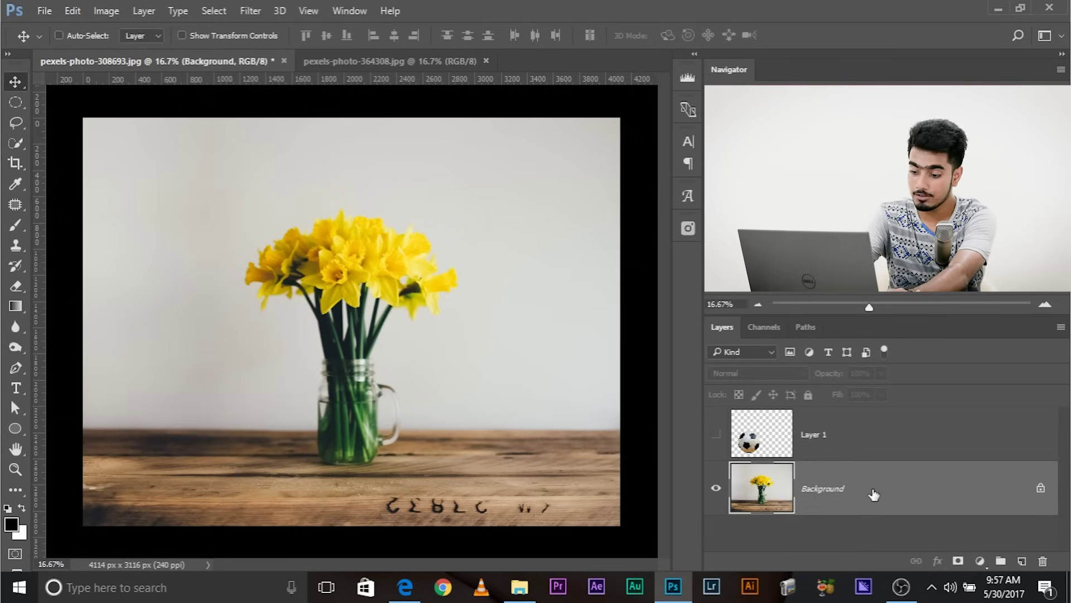
Duplicate Background with Ctrl+J and lasso a loose outline around the vase and daffodils
key(ctrl+j)
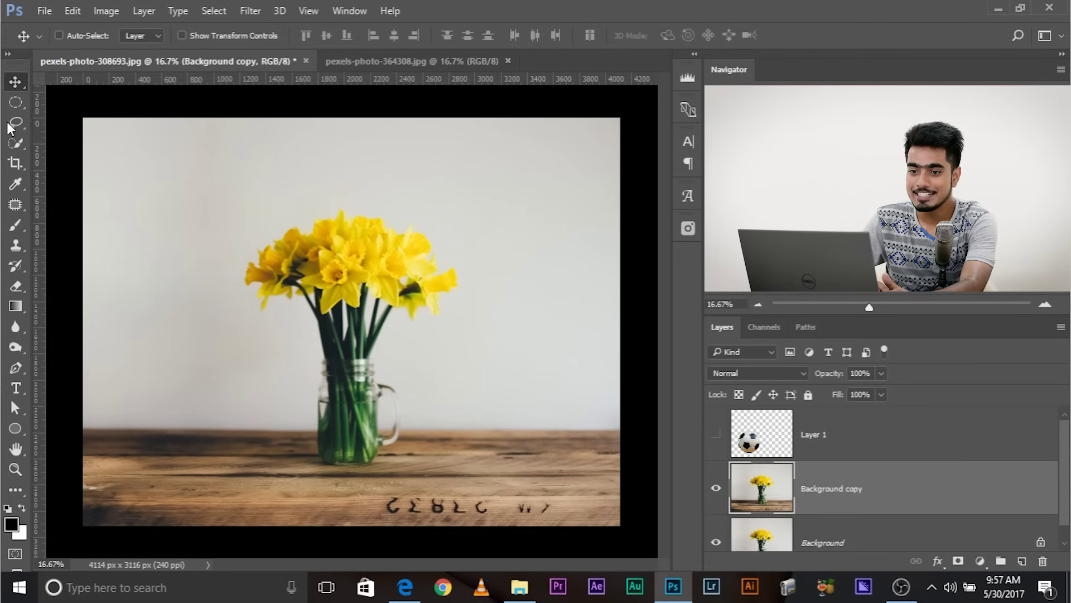
key(l)
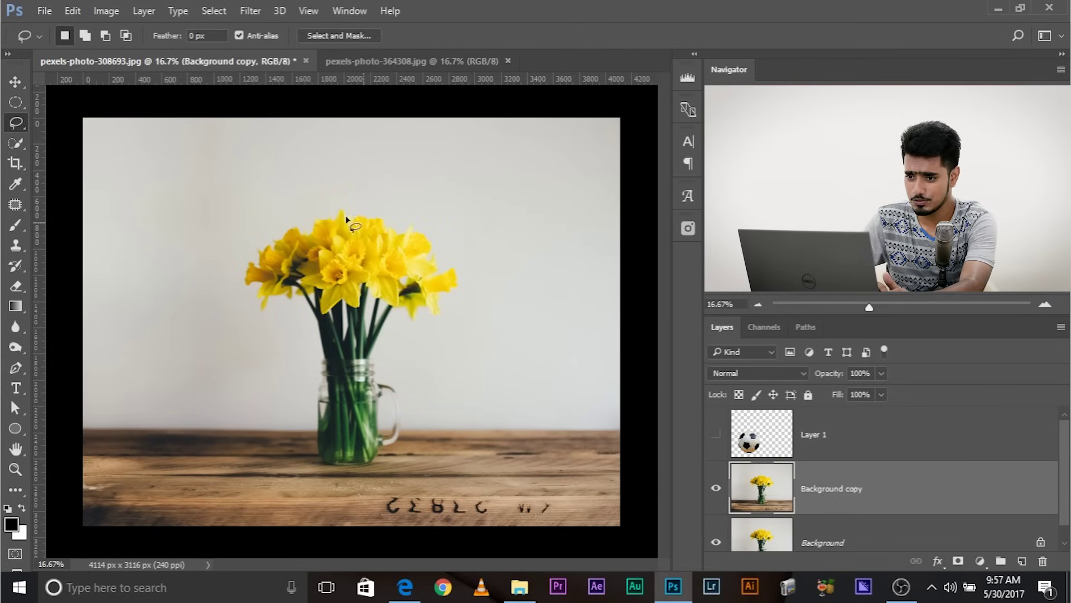
mouse_move(282, 216)
mouse_down()
mouse_move(240, 248)
mouse_move(235, 300)
mouse_move(291, 329)
mouse_move(314, 477)
mouse_up()
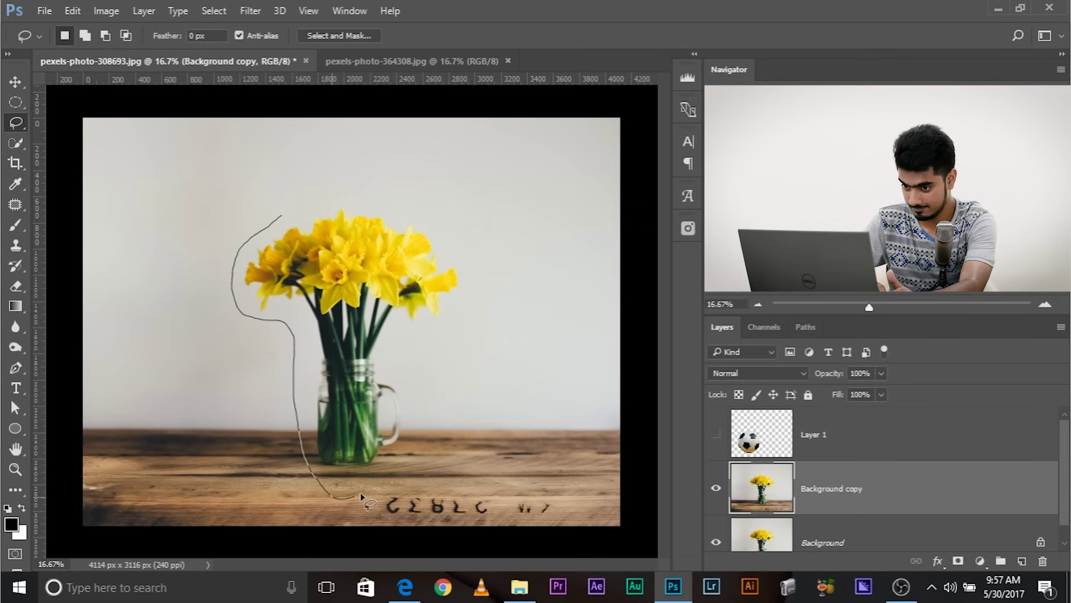
drag(390, 471, 410, 422)
mouse_move(410, 353)
mouse_down()
mouse_move(455, 310)
mouse_move(469, 261)
mouse_move(386, 209)
mouse_move(314, 205)
mouse_move(285, 214)
mouse_up()
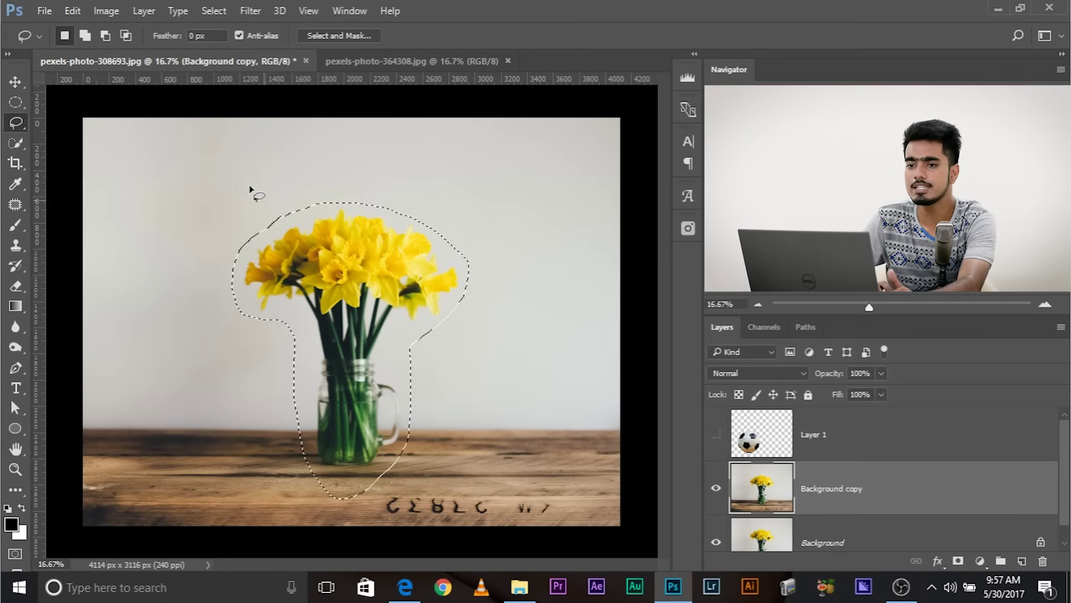
Fill the lasso selection with Edit > Fill using Content-Aware to erase the vase
click(69, 12)
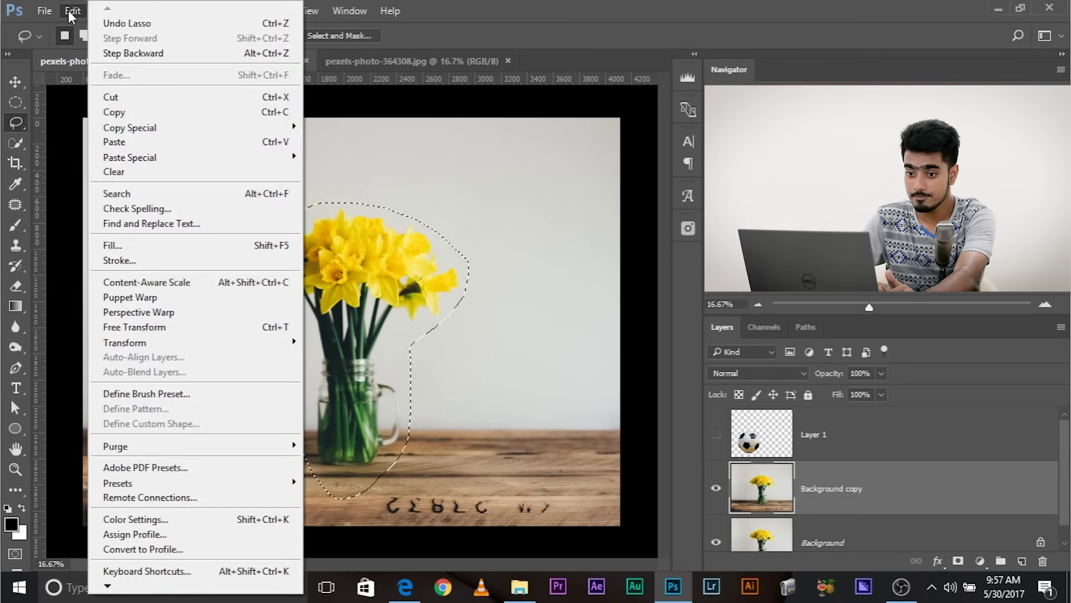
click(168, 228)
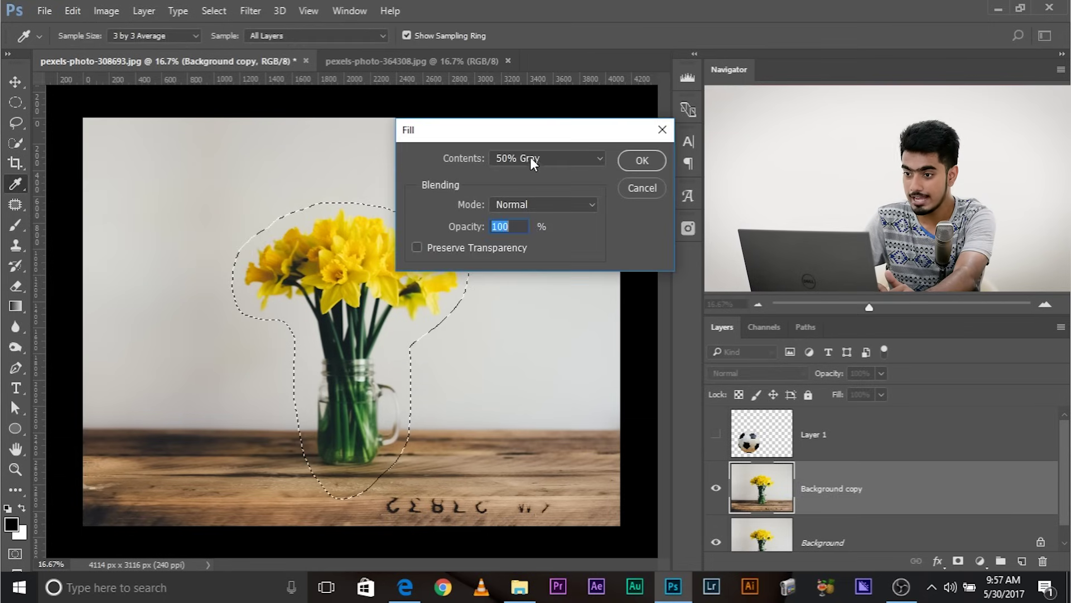
click(530, 157)
click(533, 220)
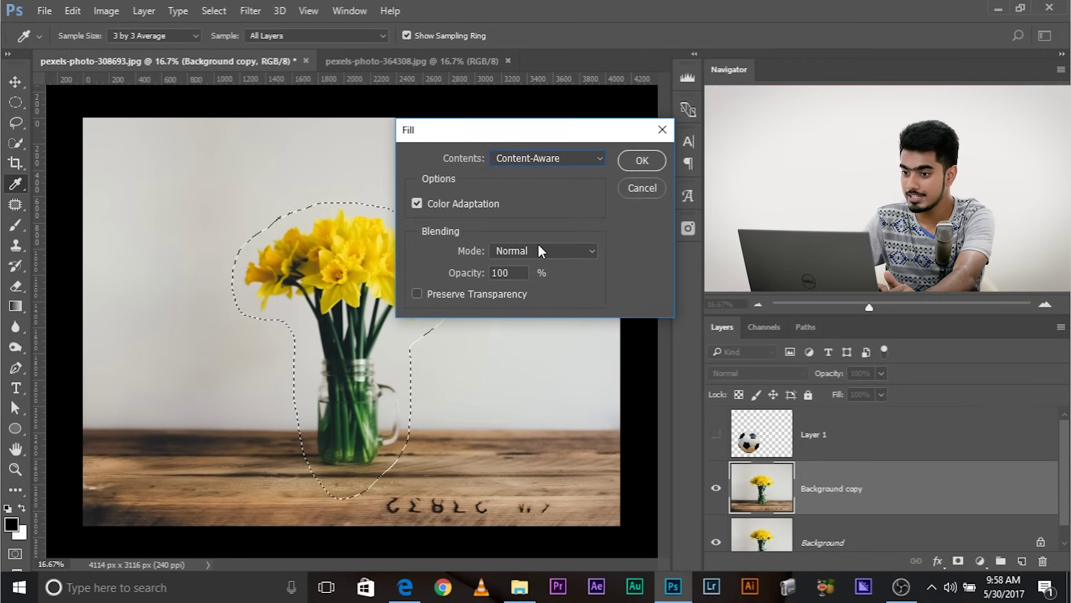
click(651, 159)
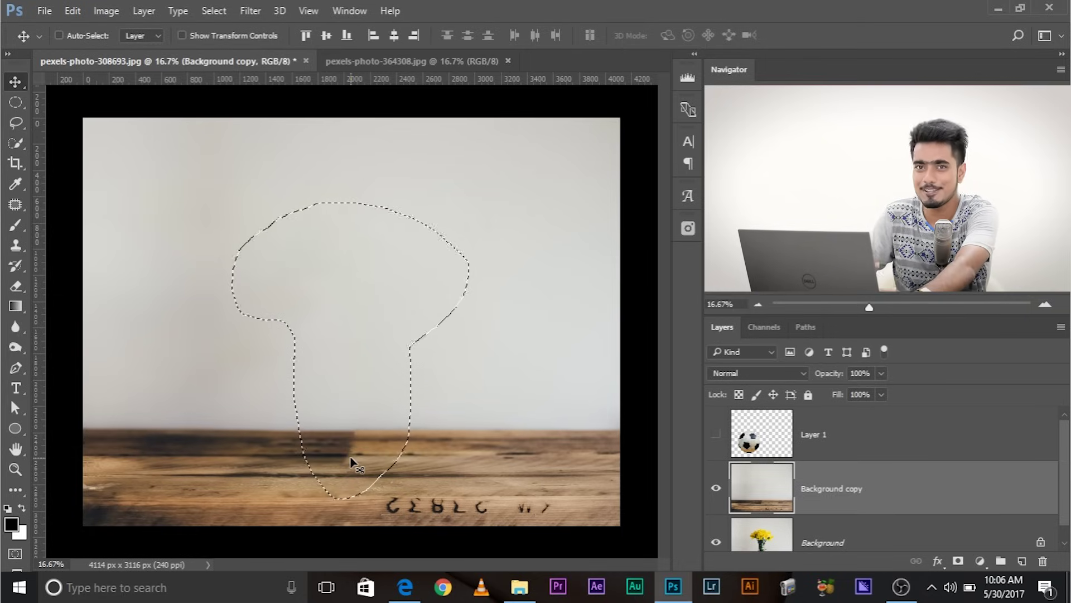
key(ctrl)
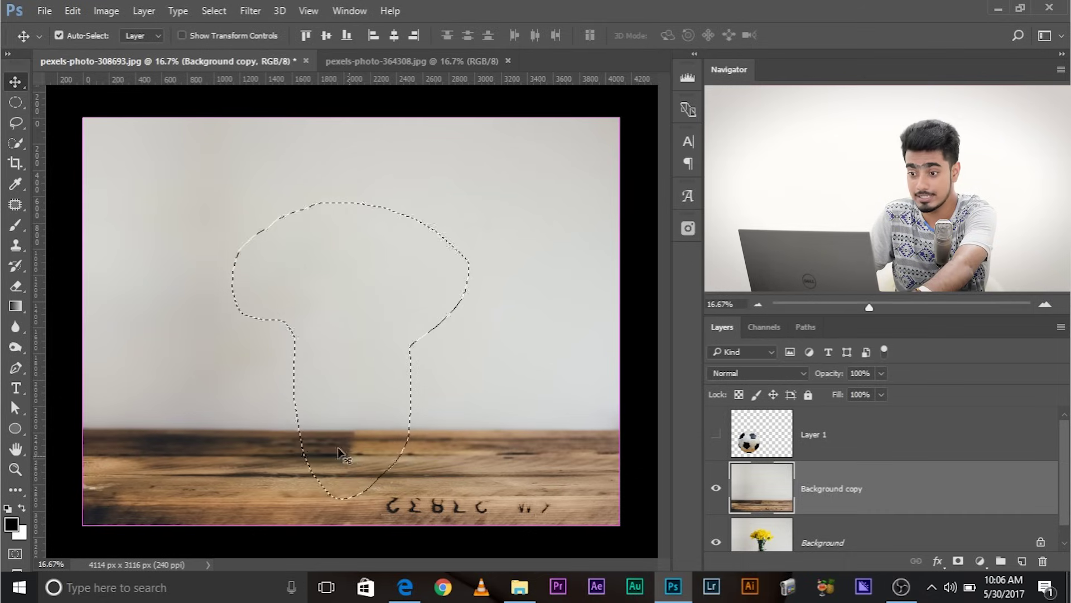
Deselect, make Layer 1 visible again, and move the ball about 330 px right to mid-table
key(ctrl+d)
click(807, 441)
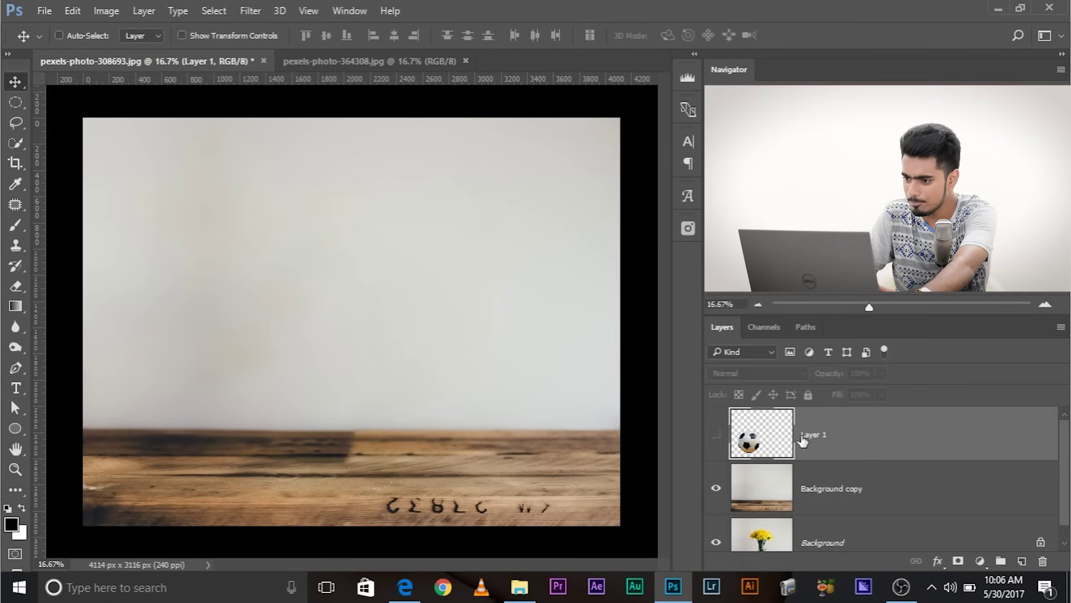
click(716, 435)
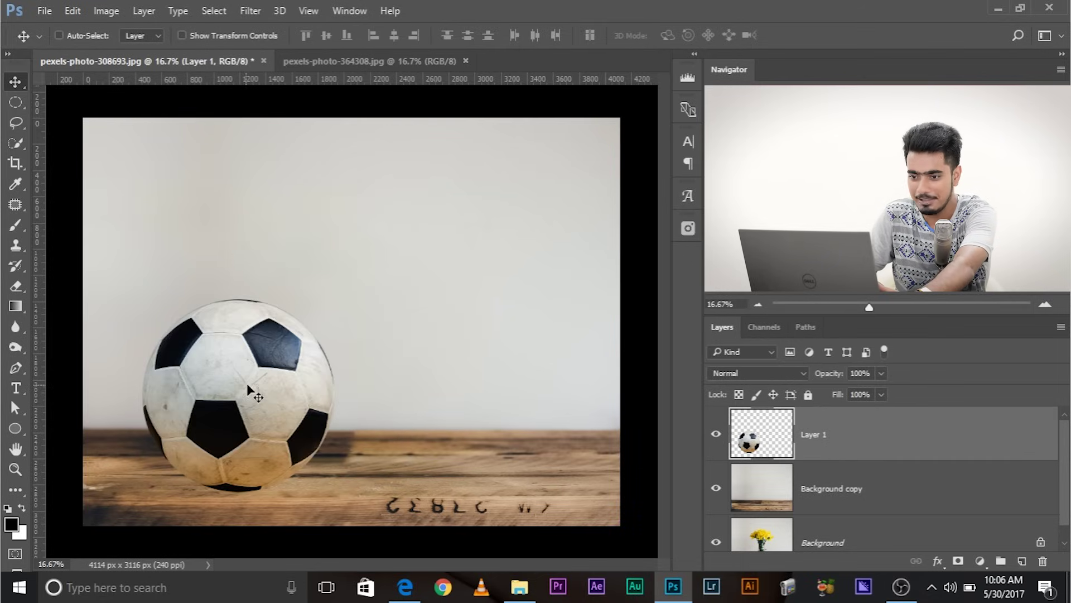
drag(248, 389, 299, 385)
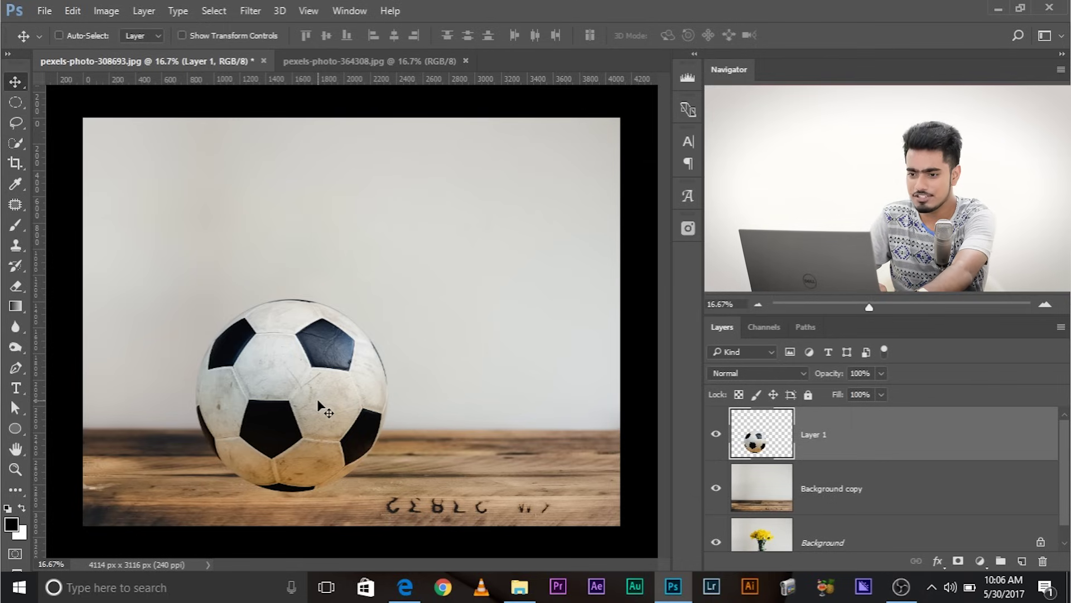
drag(319, 402, 375, 394)
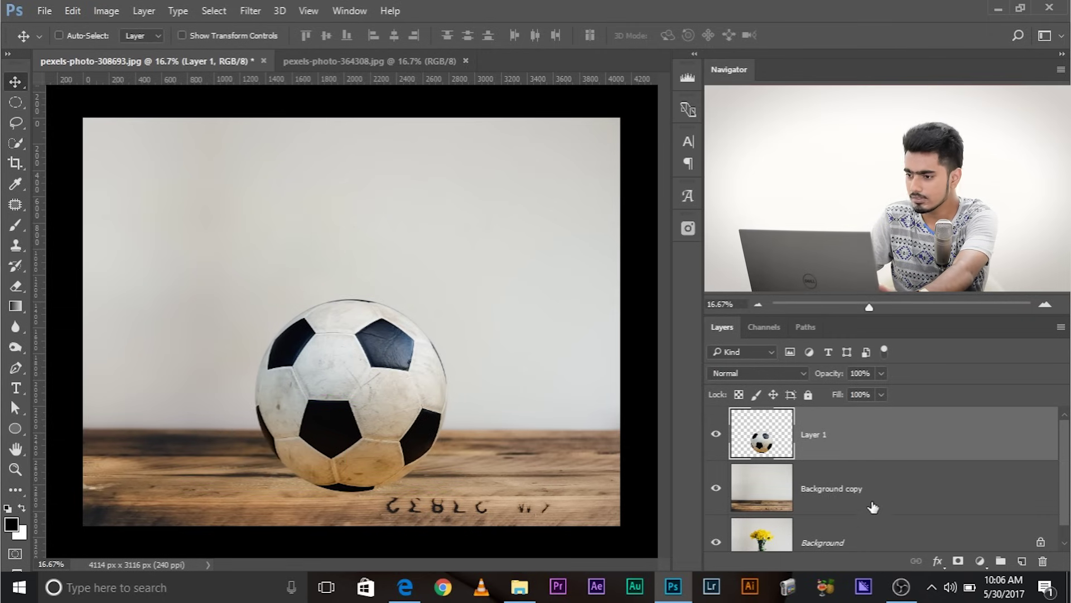
Convert Layer 1 to a smart object from its layer context menu
right_click(871, 435)
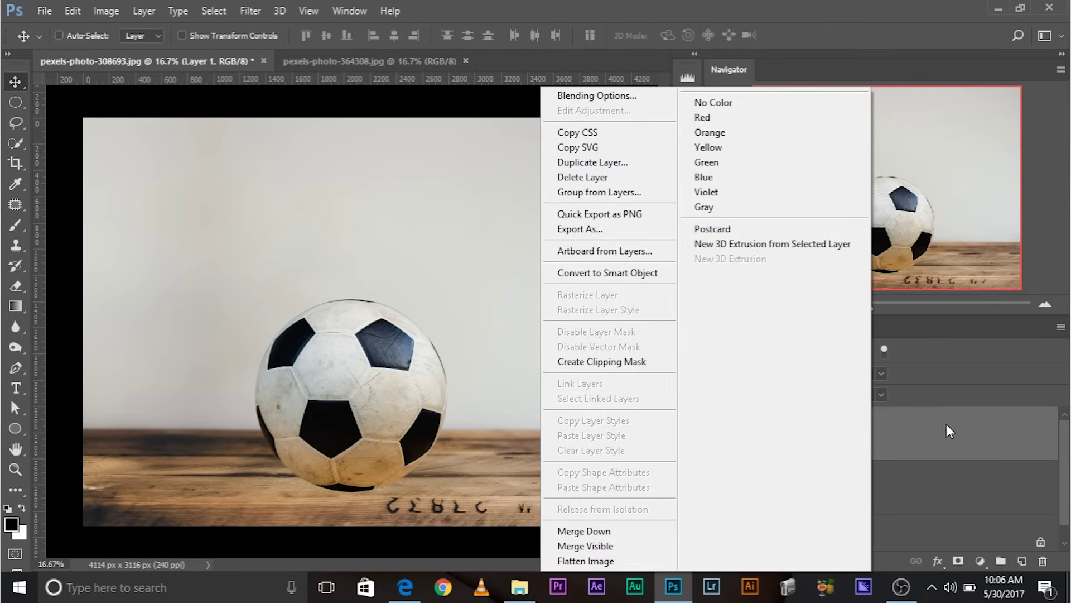
click(960, 430)
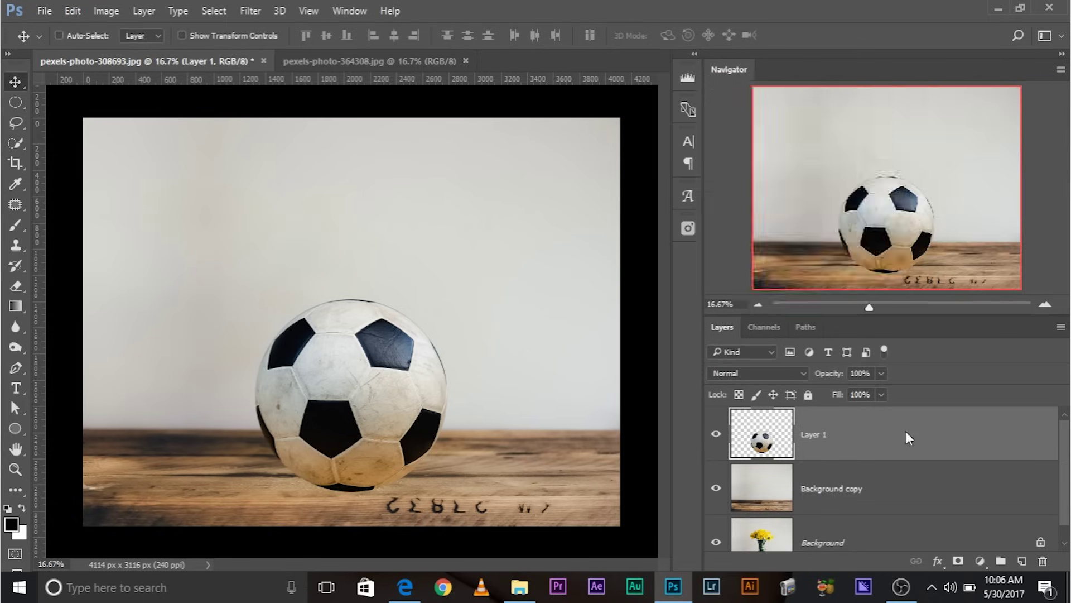
right_click(906, 431)
click(656, 276)
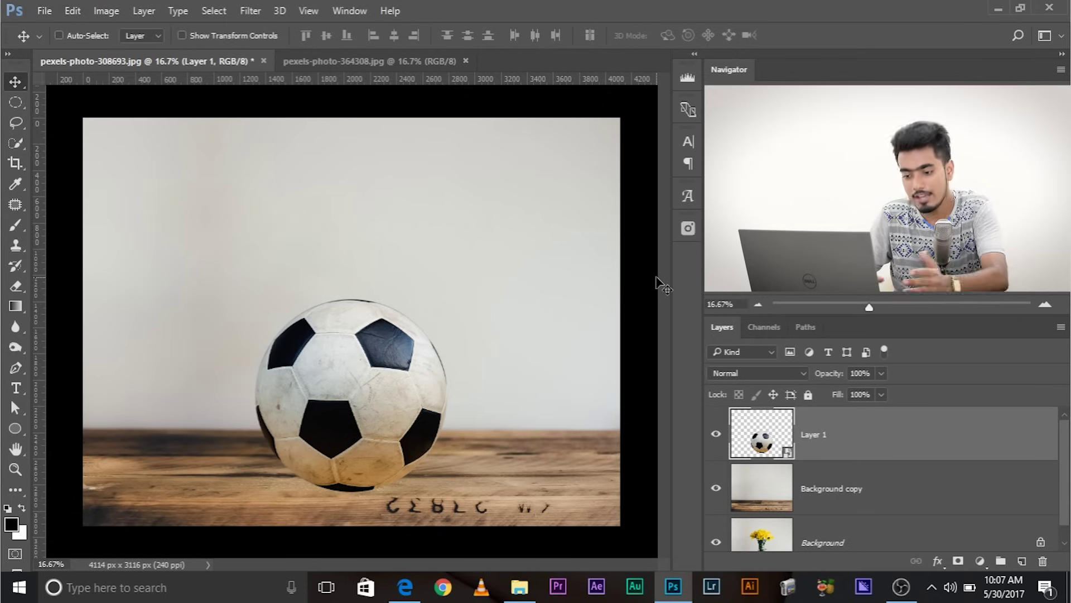
Try enlarging the ball, undo it, then open the smart object's contents as Layer 11.psb
key(ctrl+t)
drag(522, 225, 557, 230)
key(Return)
key(ctrl+z)
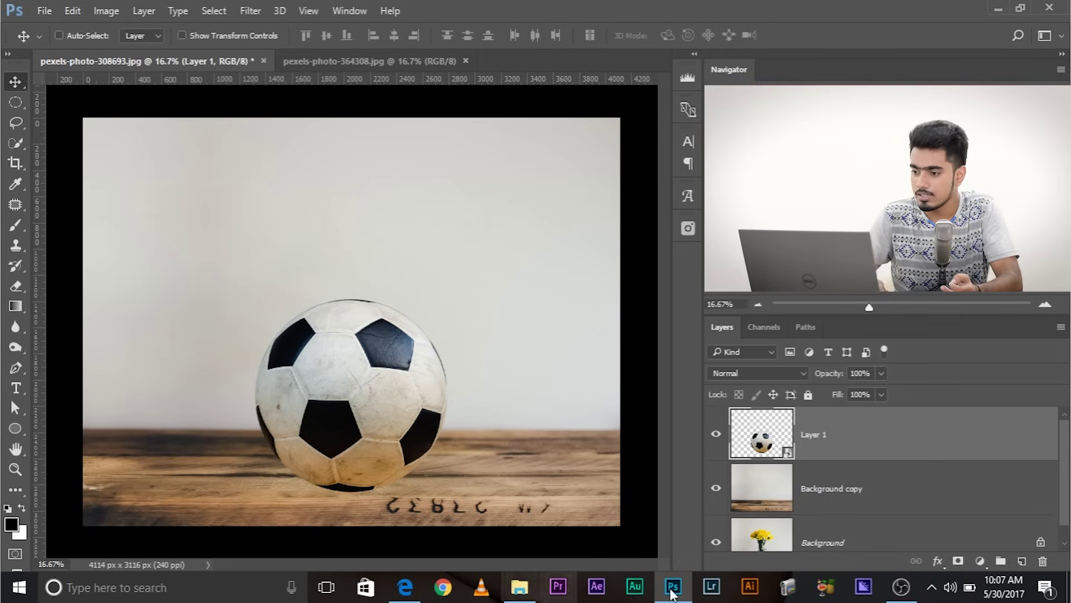
double_click(761, 435)
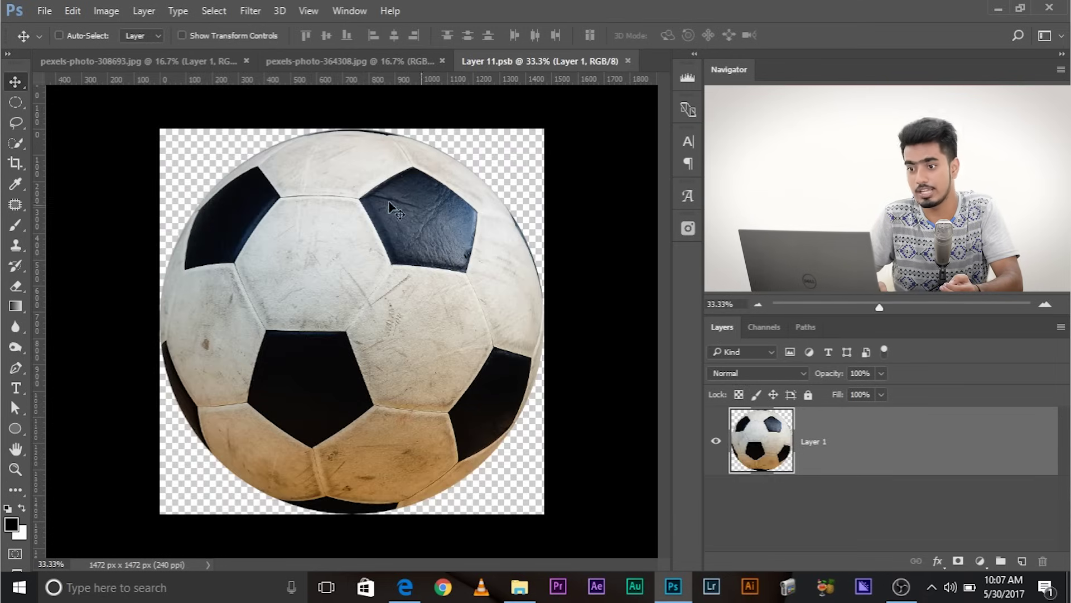
click(353, 61)
Return to the composite and add a Drop Shadow effect to the ball layer
click(148, 69)
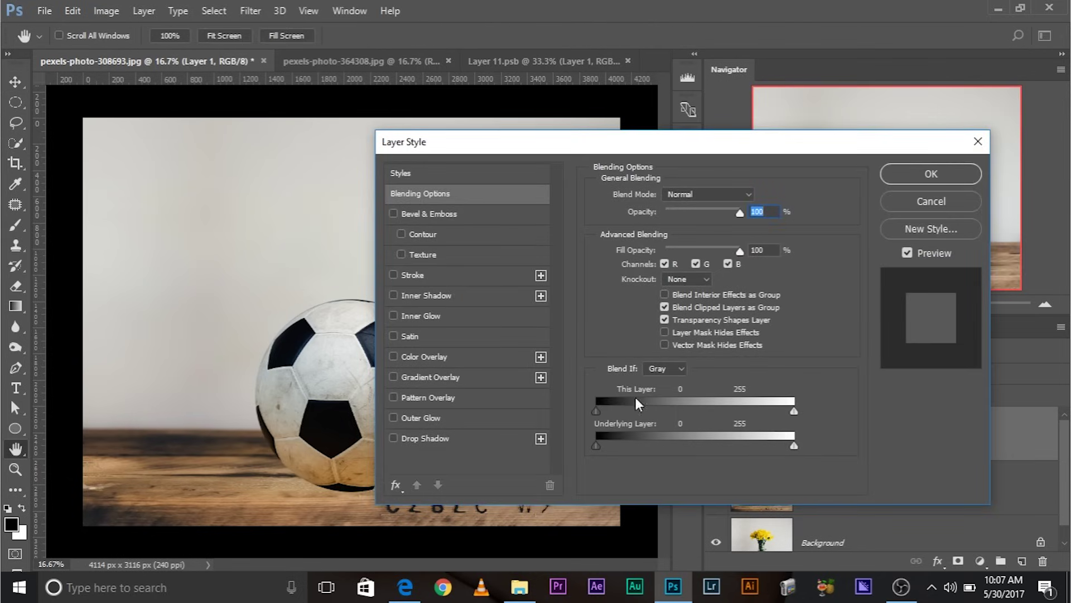
drag(461, 142, 557, 80)
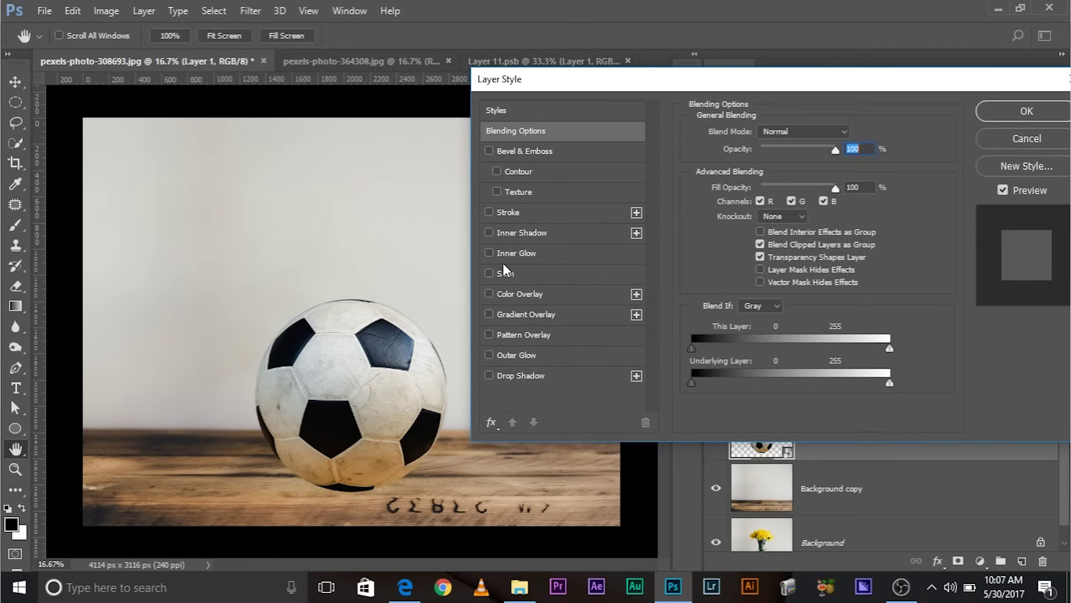
click(493, 377)
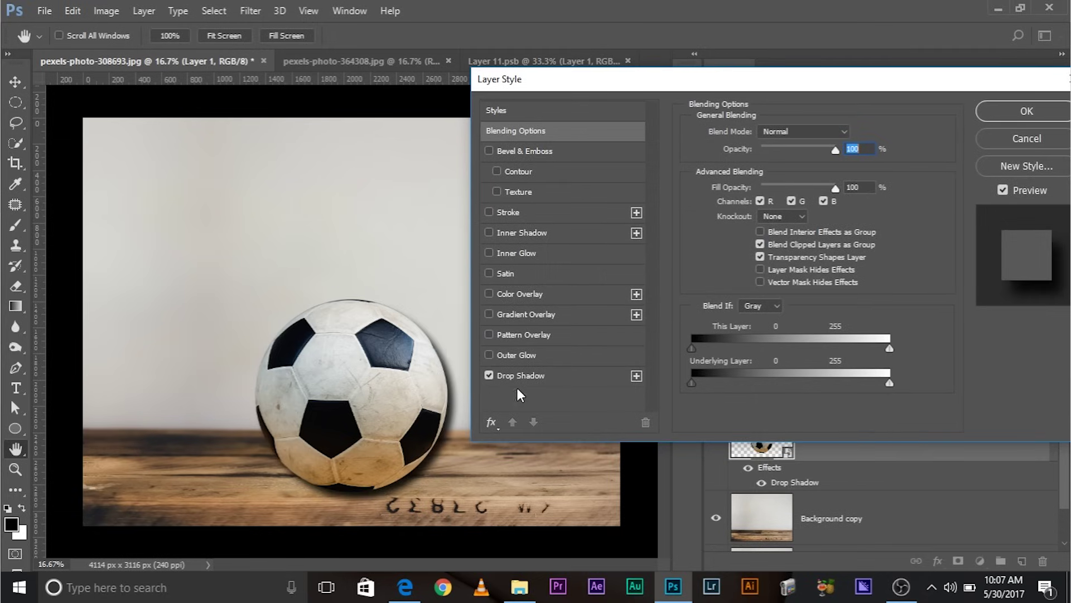
drag(643, 85, 699, 95)
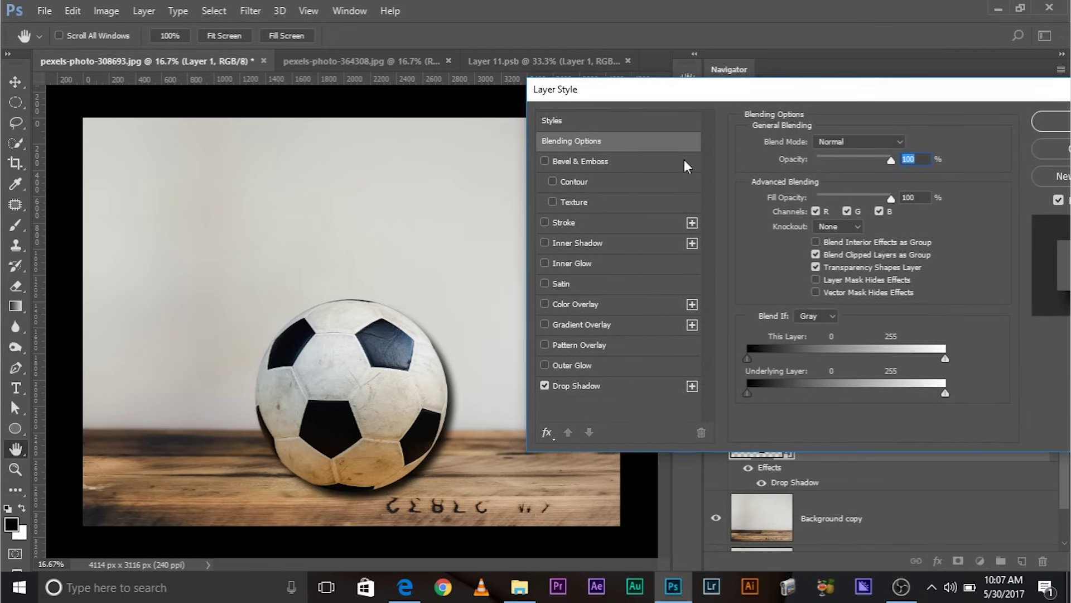
click(607, 386)
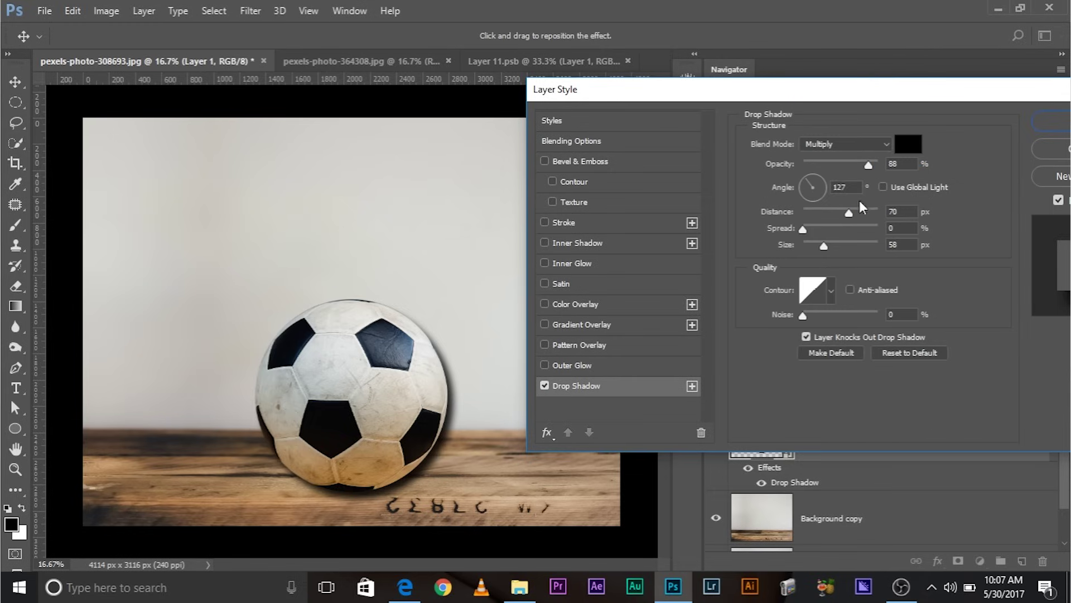
Set the drop shadow to distance 100 px with size 0 and apply it
mouse_move(849, 212)
mouse_down()
mouse_move(878, 210)
mouse_move(865, 212)
mouse_up()
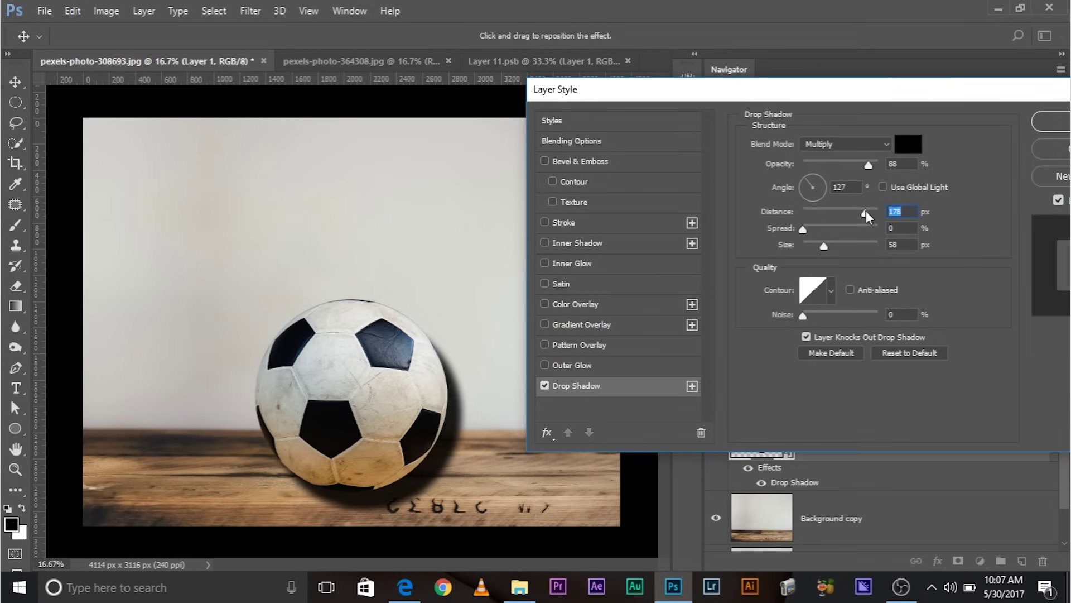
drag(869, 170, 885, 161)
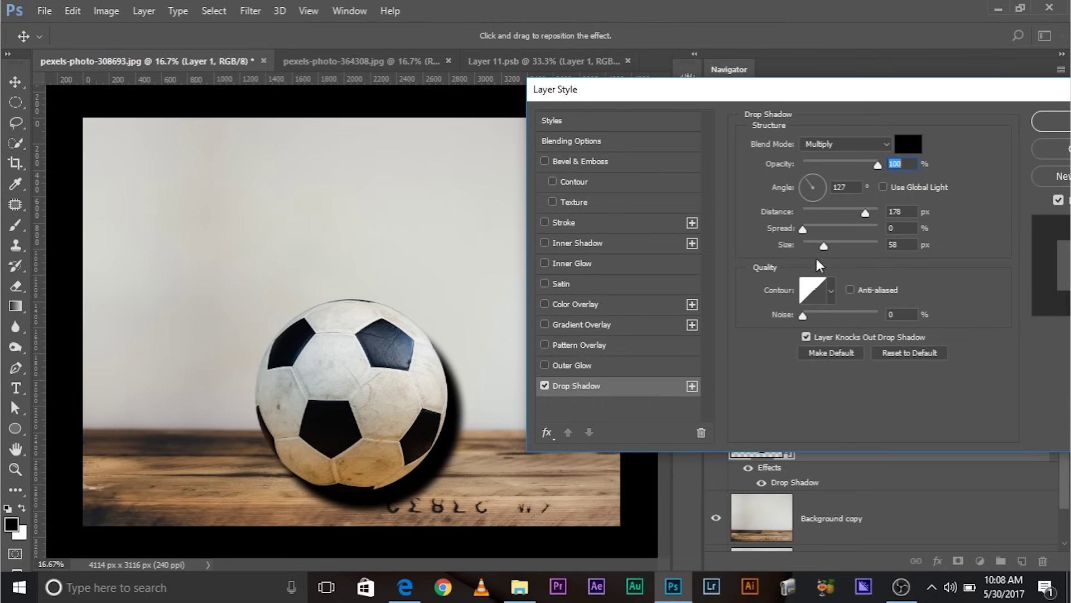
drag(865, 213, 786, 241)
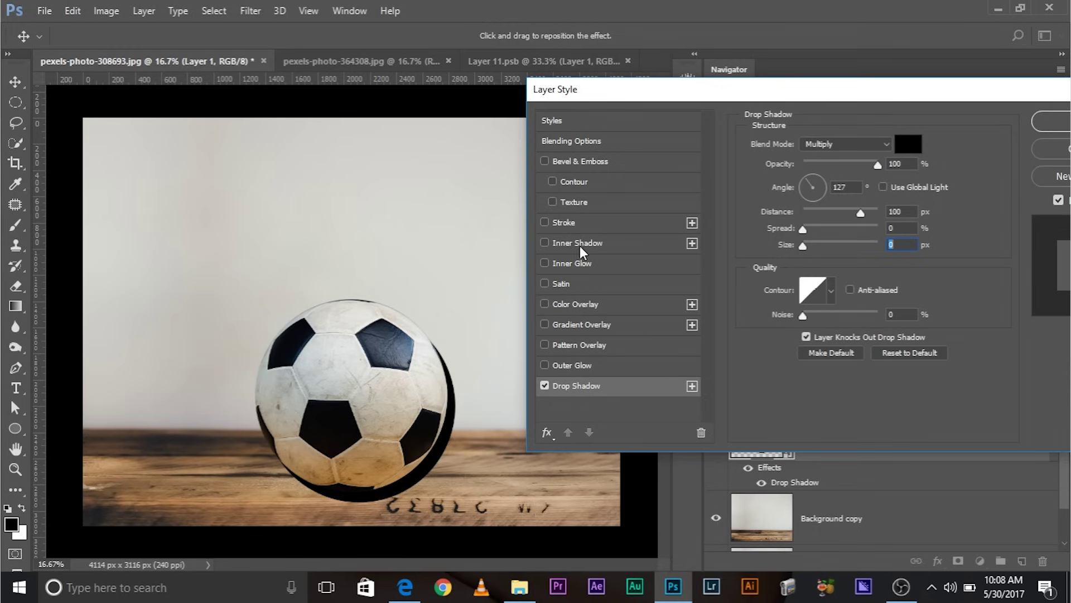
drag(772, 90, 701, 89)
click(992, 123)
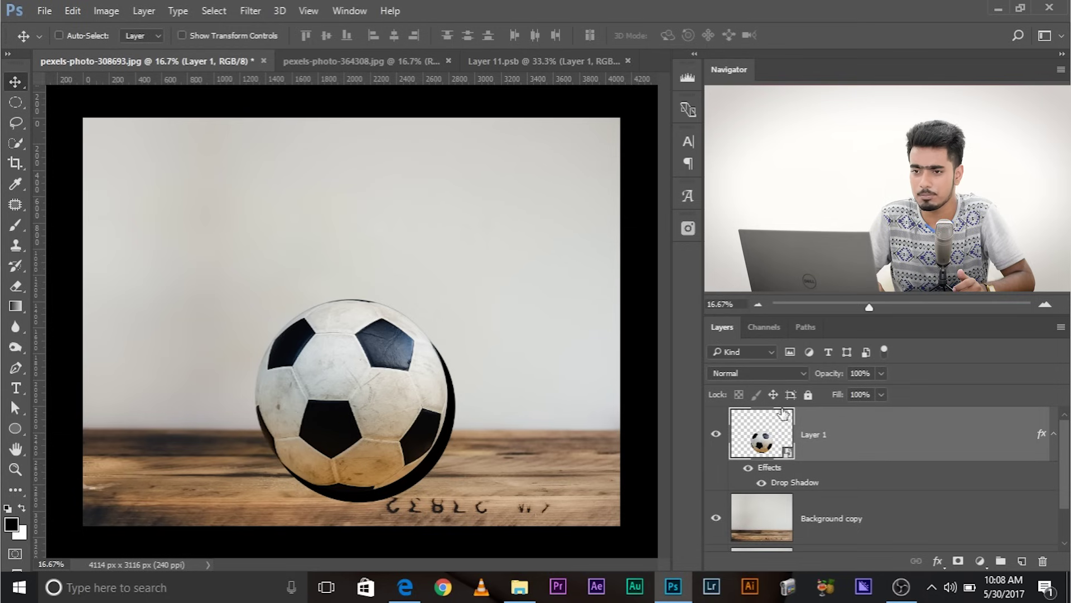
Separate Layer 1's drop shadow onto its own layer, then drag it behind the ball
click(143, 10)
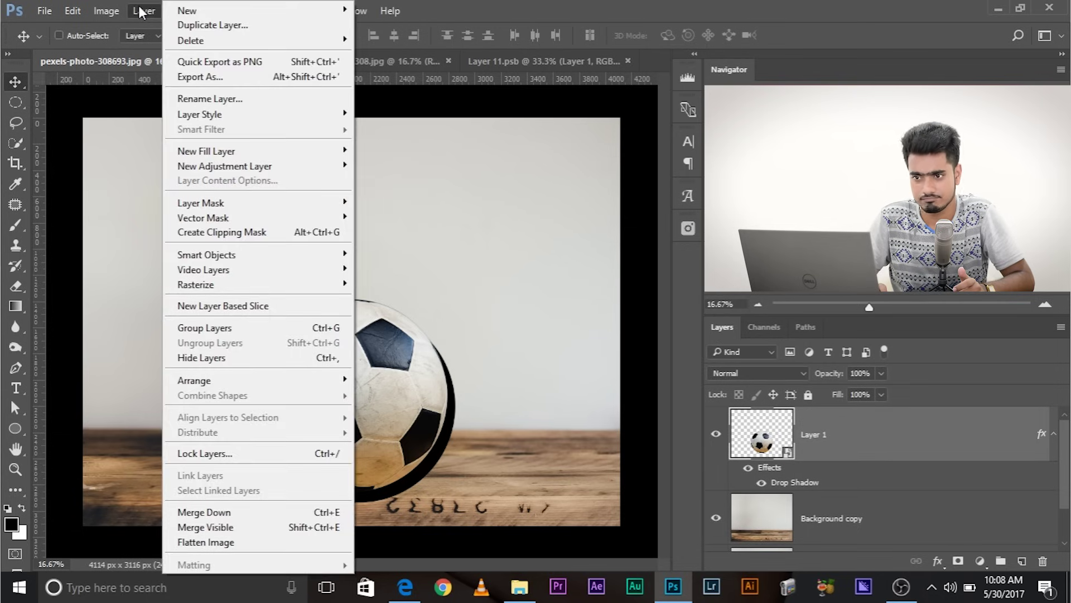
mouse_move(288, 116)
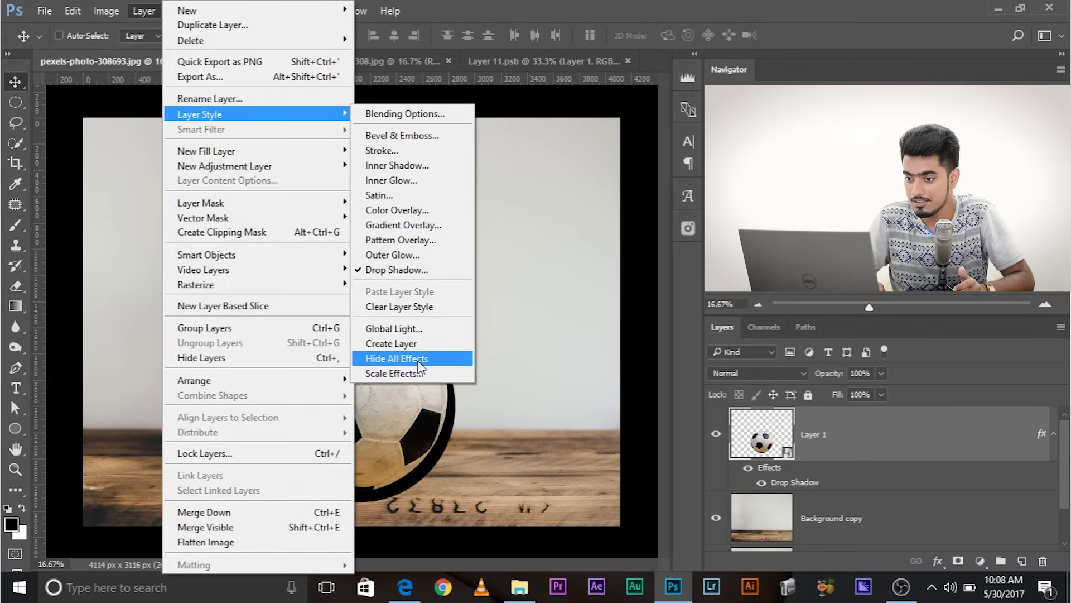
click(417, 343)
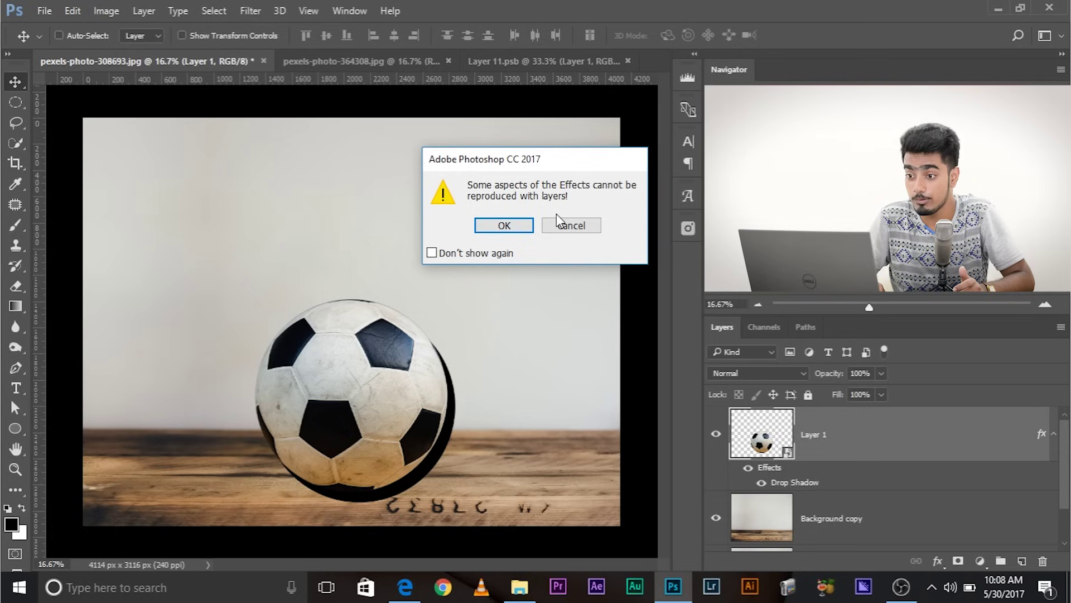
click(511, 228)
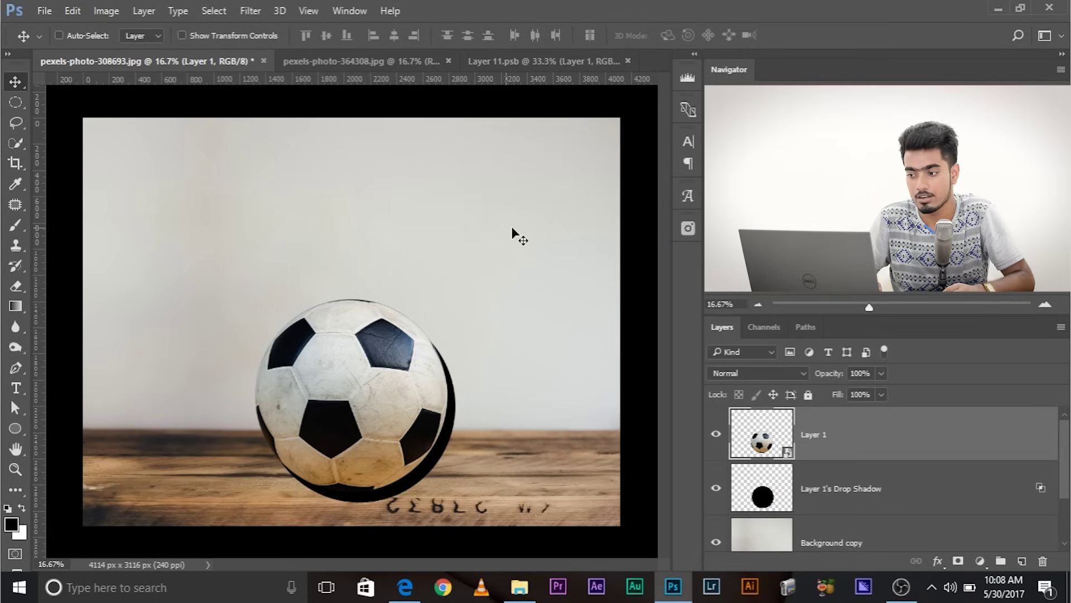
click(831, 473)
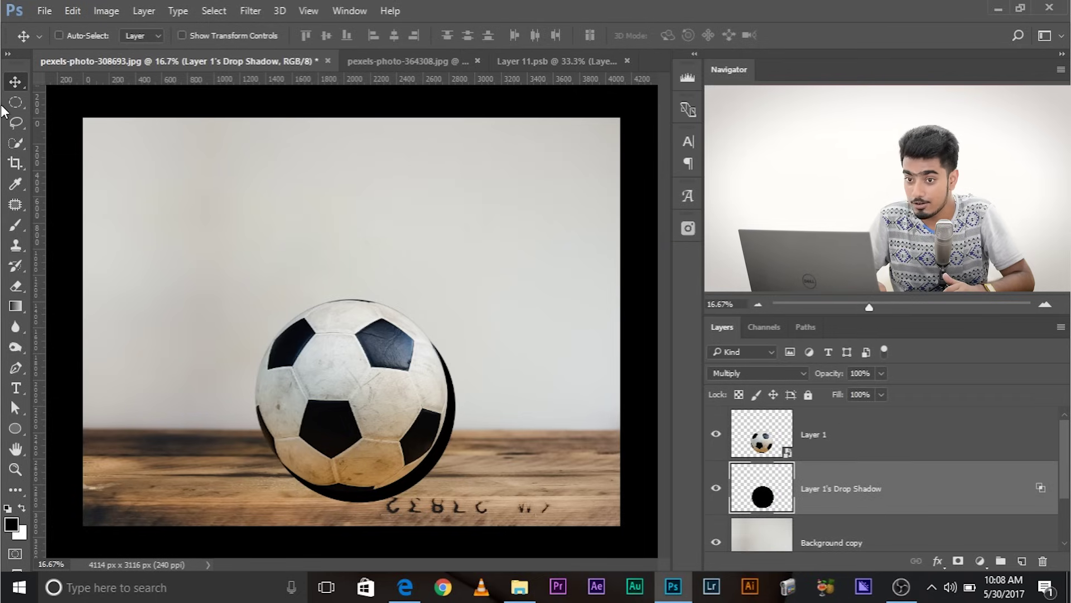
drag(389, 410, 414, 428)
Free-transform the shadow to about 17.80% height and shift it left under the ball
key(ctrl+t)
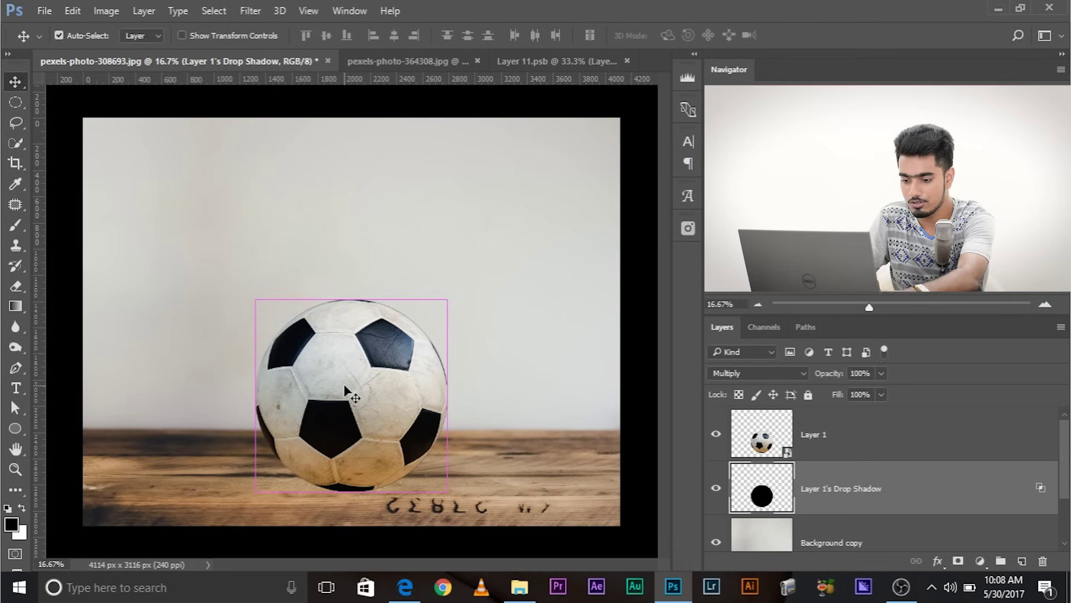
drag(353, 300, 363, 458)
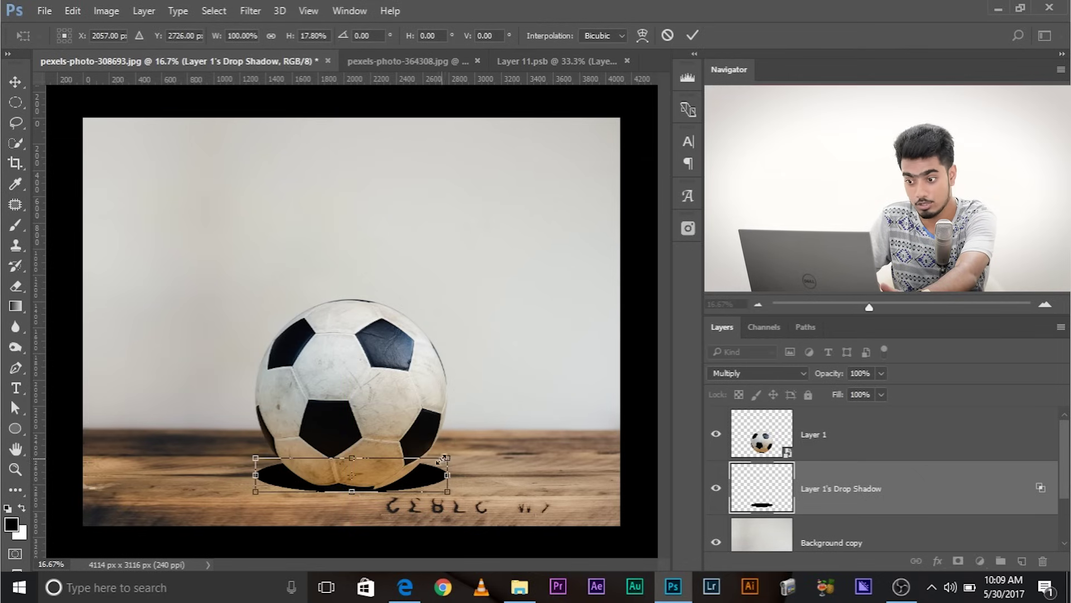
drag(423, 473, 368, 477)
key(ctrl+plus)
key(ctrl+plus)
key(ctrl+plus)
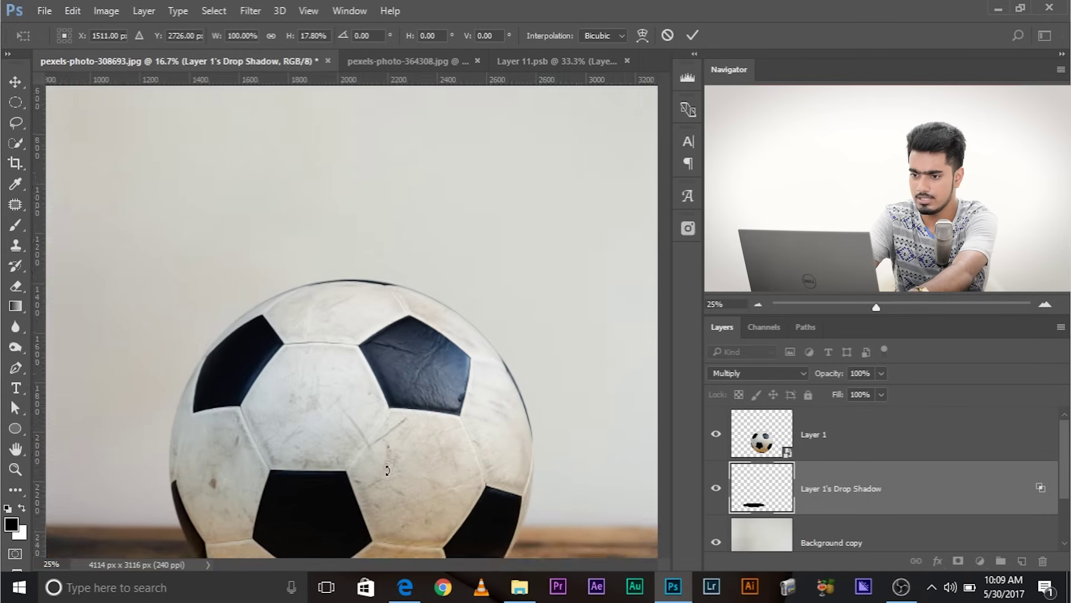
drag(327, 430, 430, 144)
drag(467, 449, 356, 473)
scroll(357, 473, down, 3)
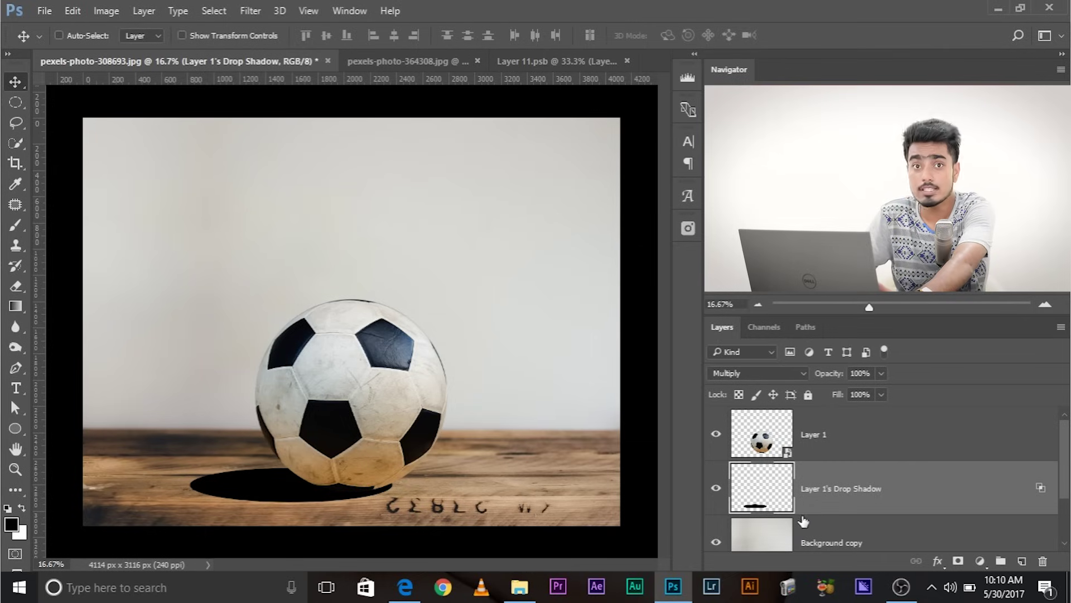
right_click(856, 493)
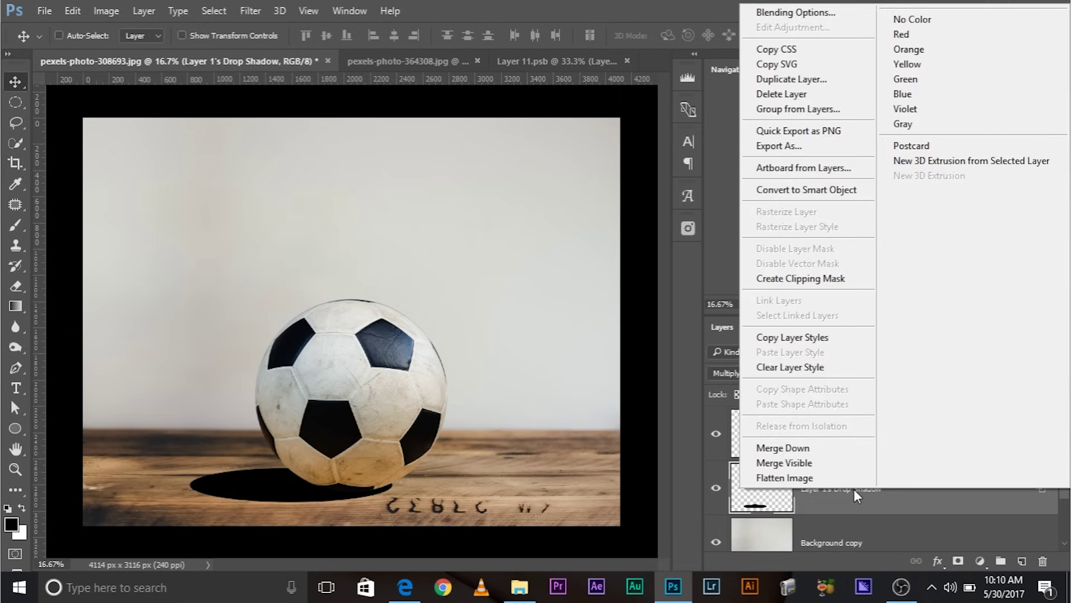
Convert the shadow layer to a Smart Object and start a Field Blur
click(831, 195)
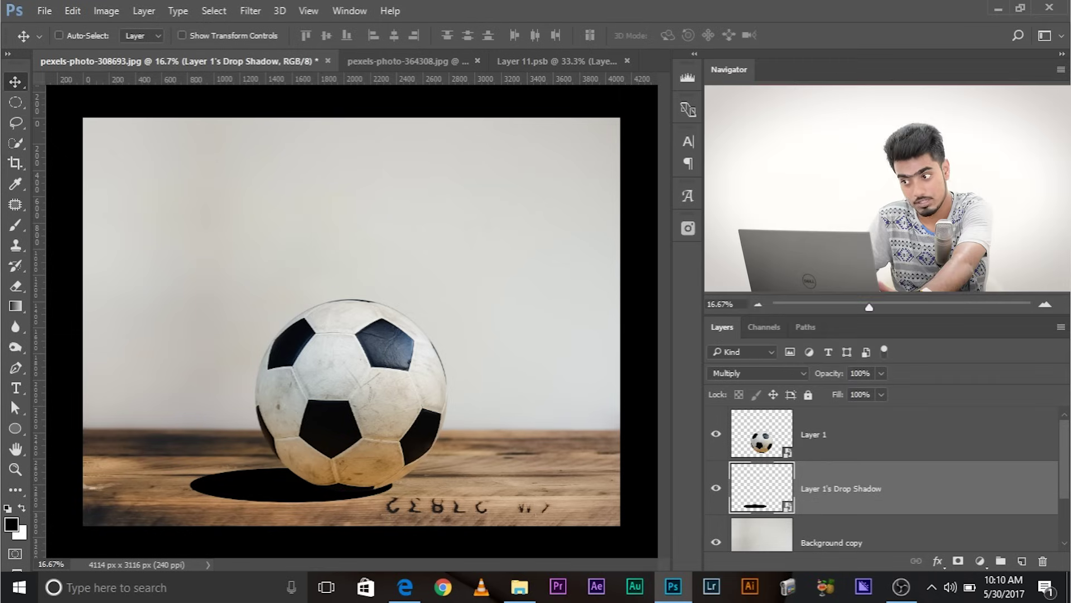
click(262, 10)
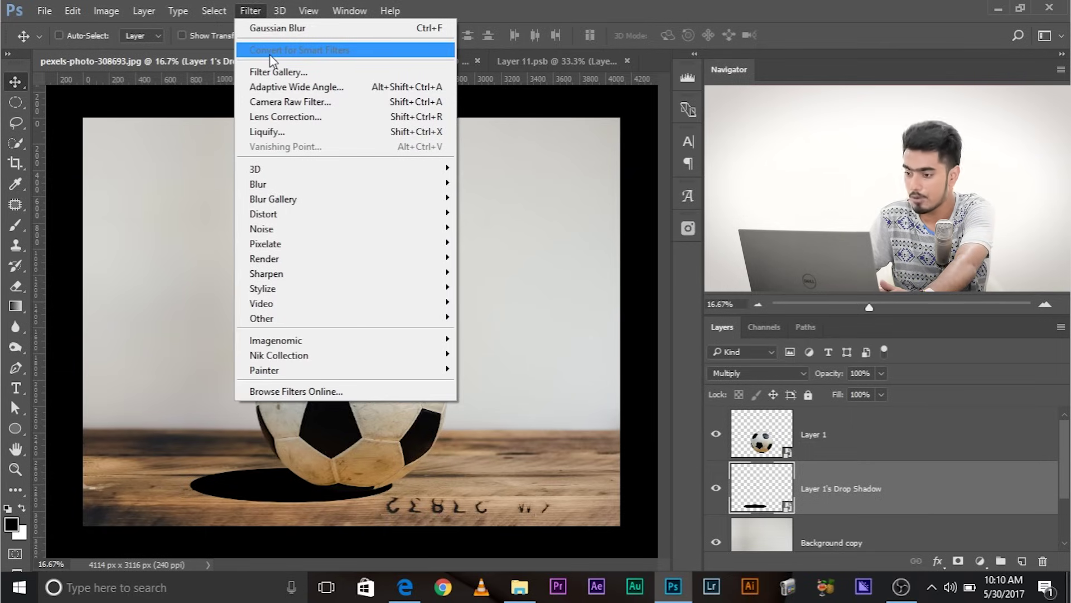
mouse_move(334, 201)
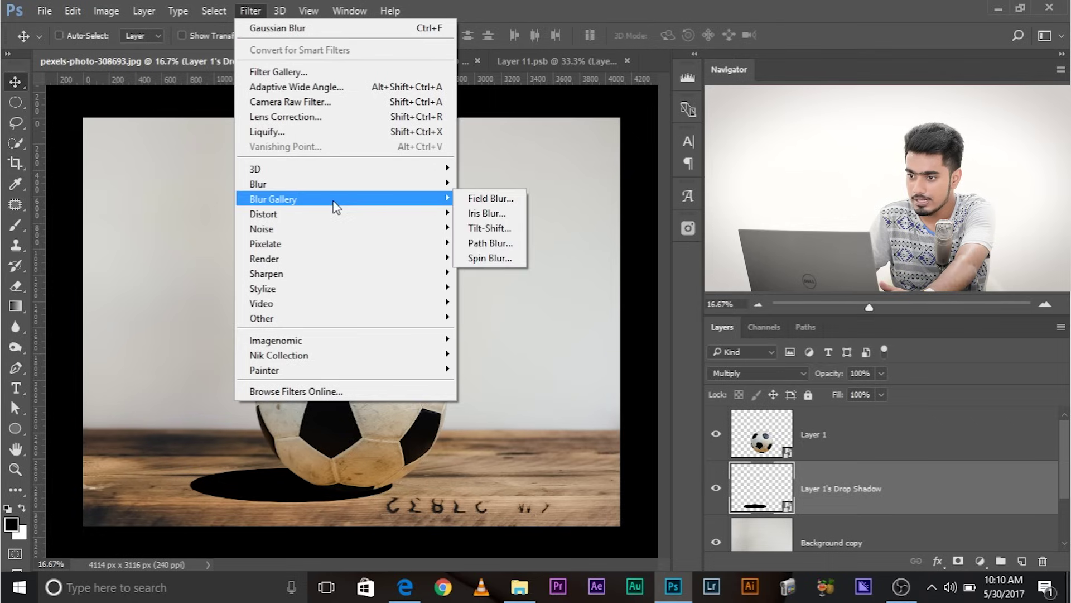
click(486, 196)
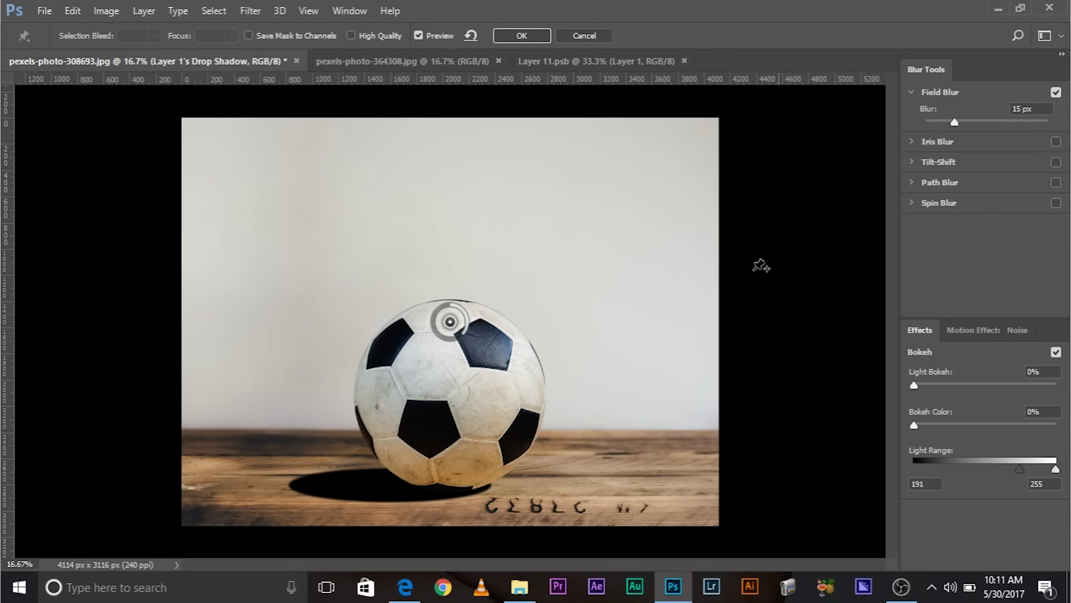
Raise the Field Blur to 28 px and enable Iris Blur
key(ctrl+plus)
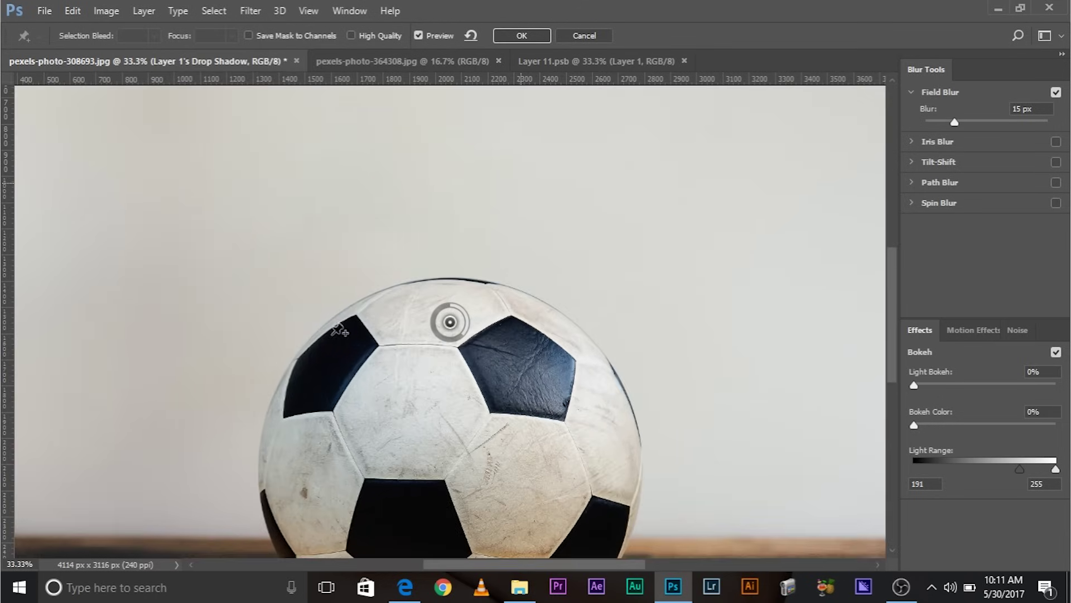
drag(366, 425, 467, 241)
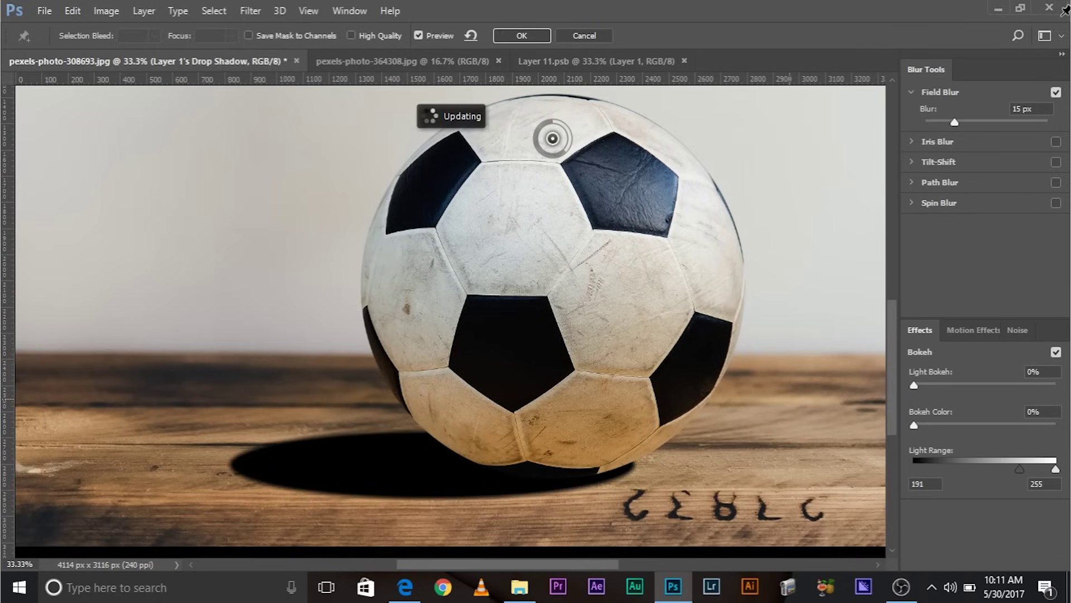
drag(955, 122, 968, 122)
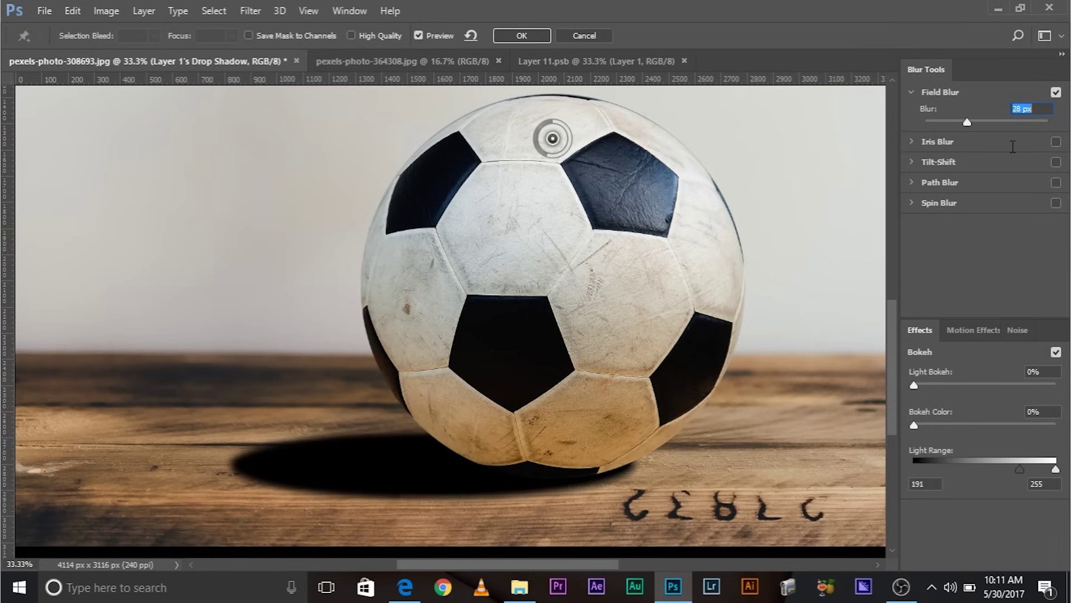
click(909, 142)
Place the iris blur pin at the ball's contact point on the table
scroll(608, 162, up, 2)
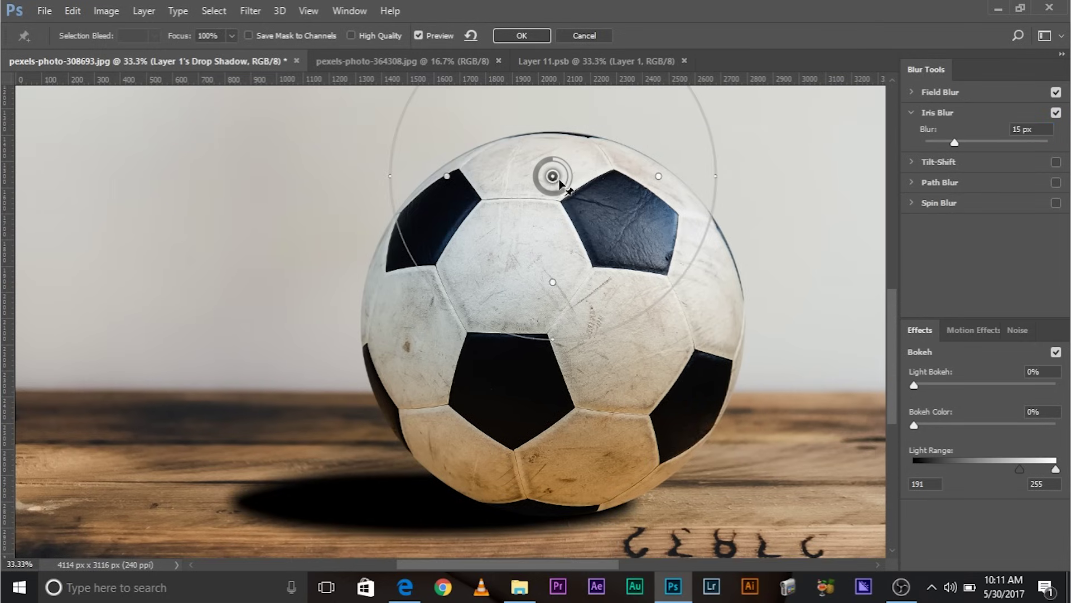
drag(565, 205, 537, 494)
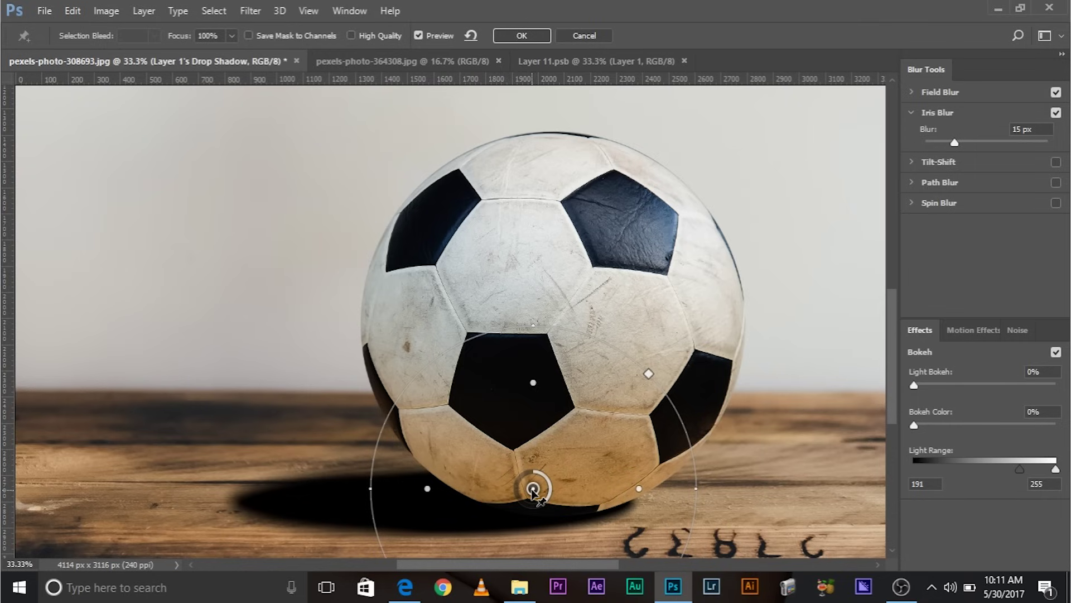
drag(533, 490, 534, 498)
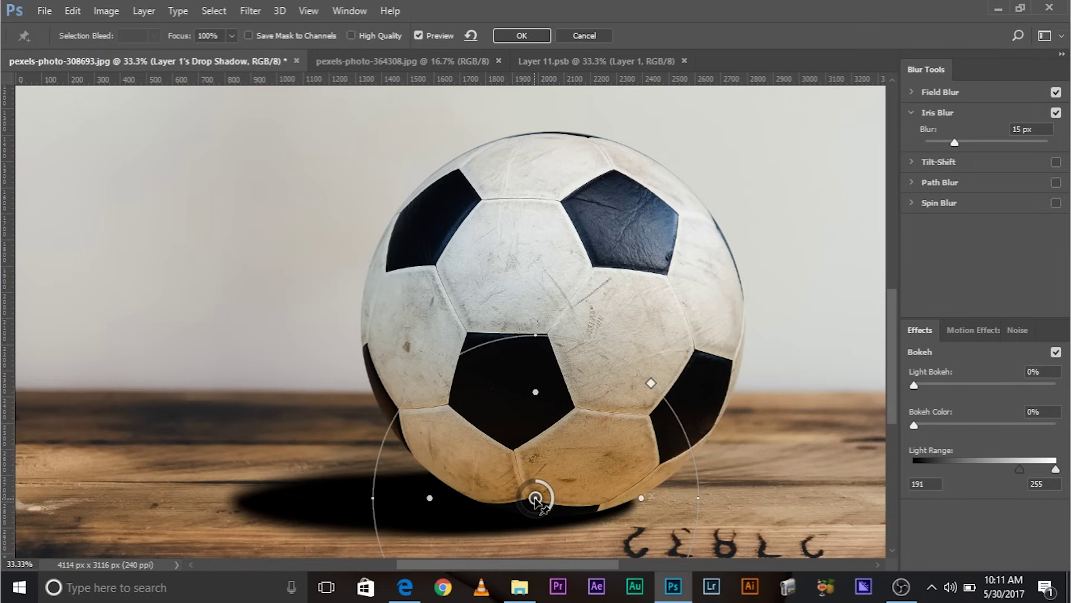
scroll(889, 338, down, 2)
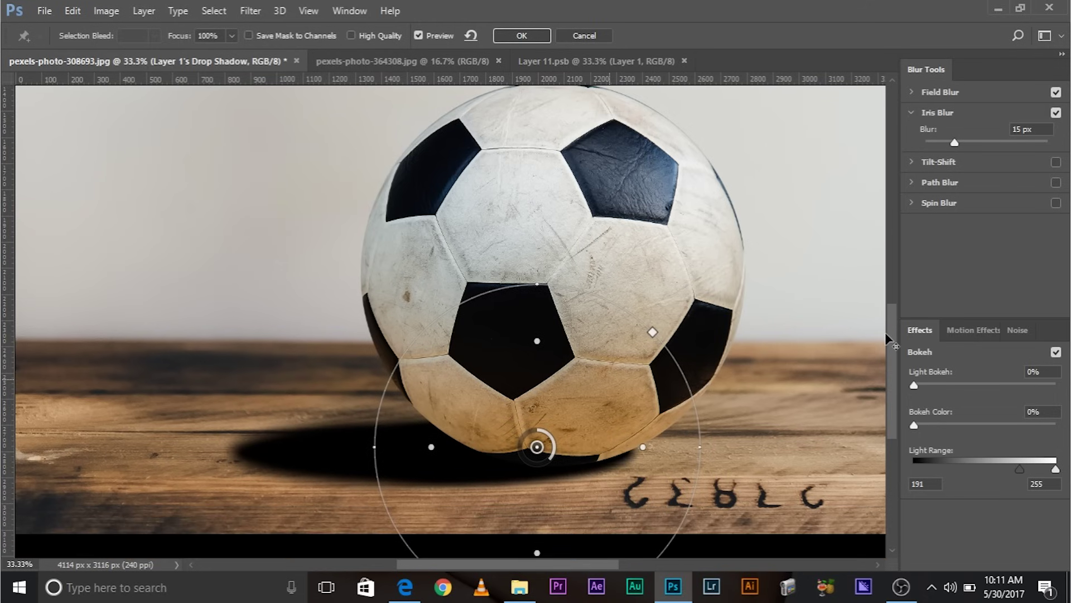
scroll(889, 340, down, 1)
Stretch the iris ellipse wide and flat along the shadow and narrow its sharp zone
drag(375, 436, 264, 427)
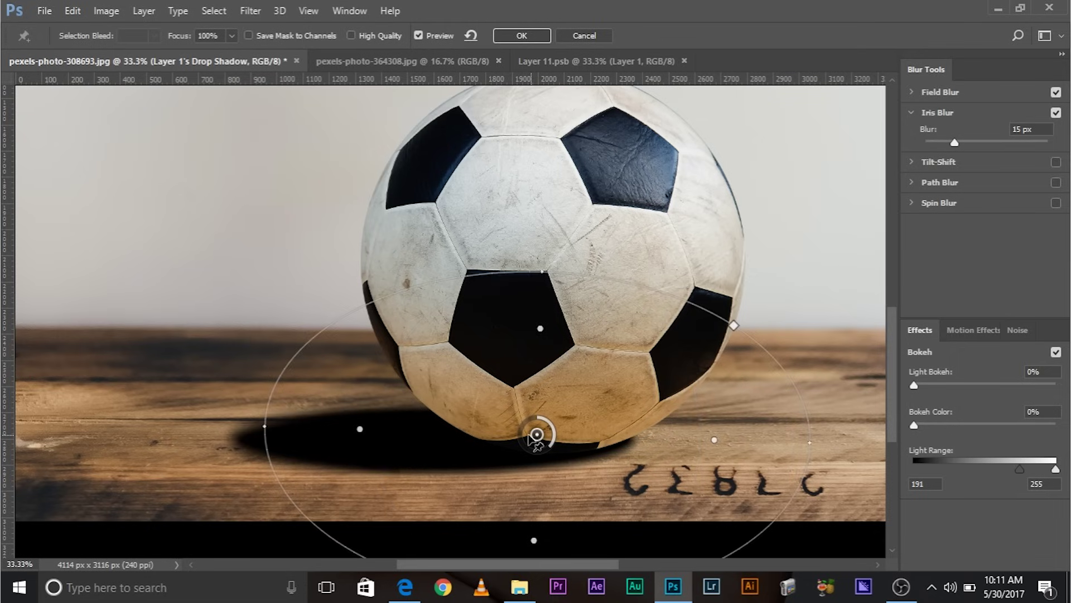
drag(533, 438, 515, 439)
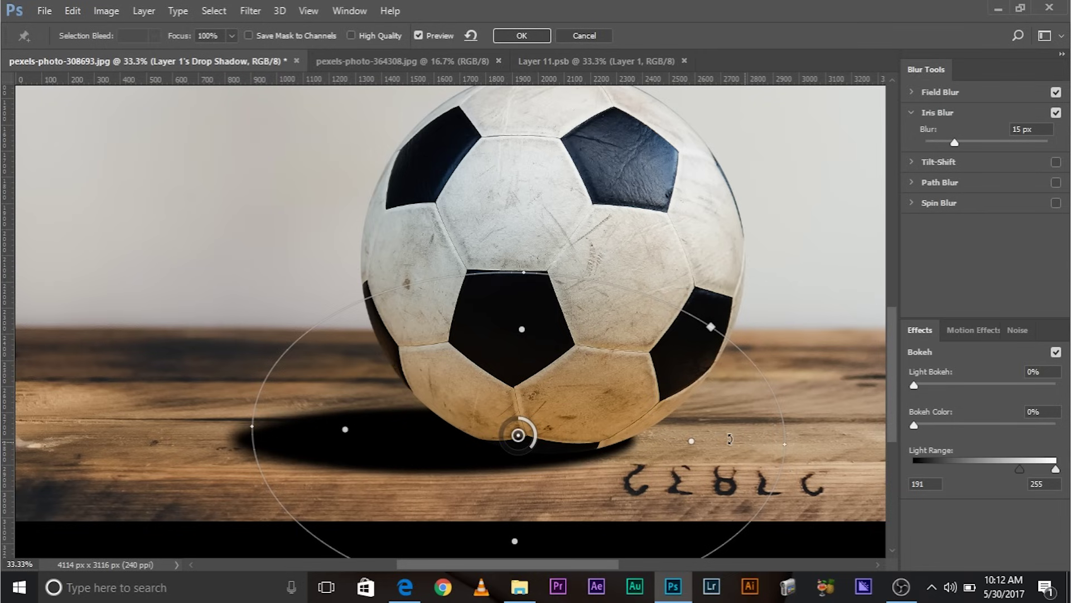
drag(252, 426, 214, 424)
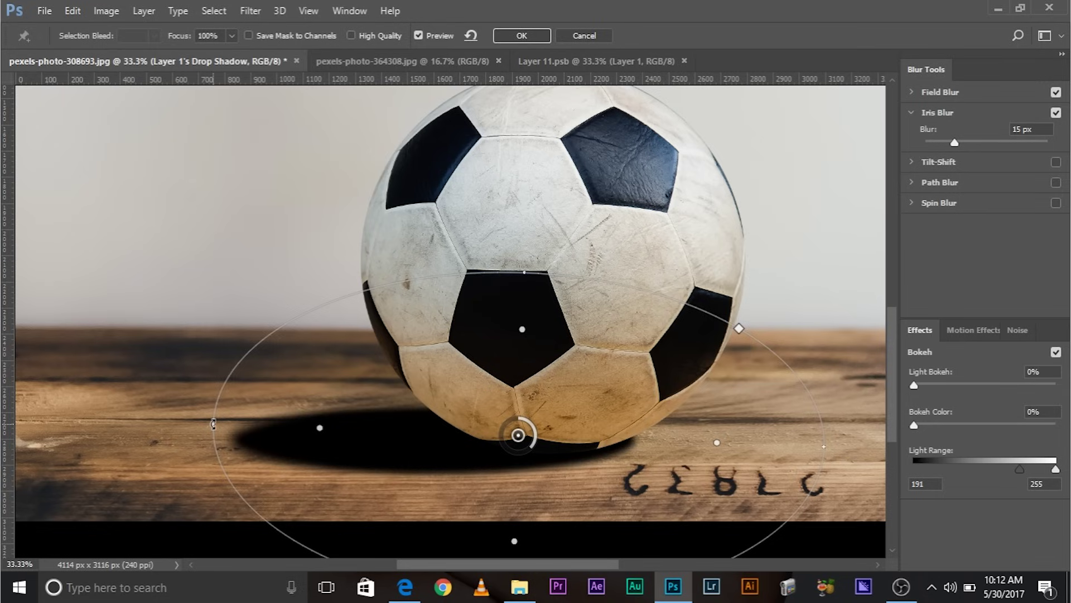
drag(524, 271, 519, 344)
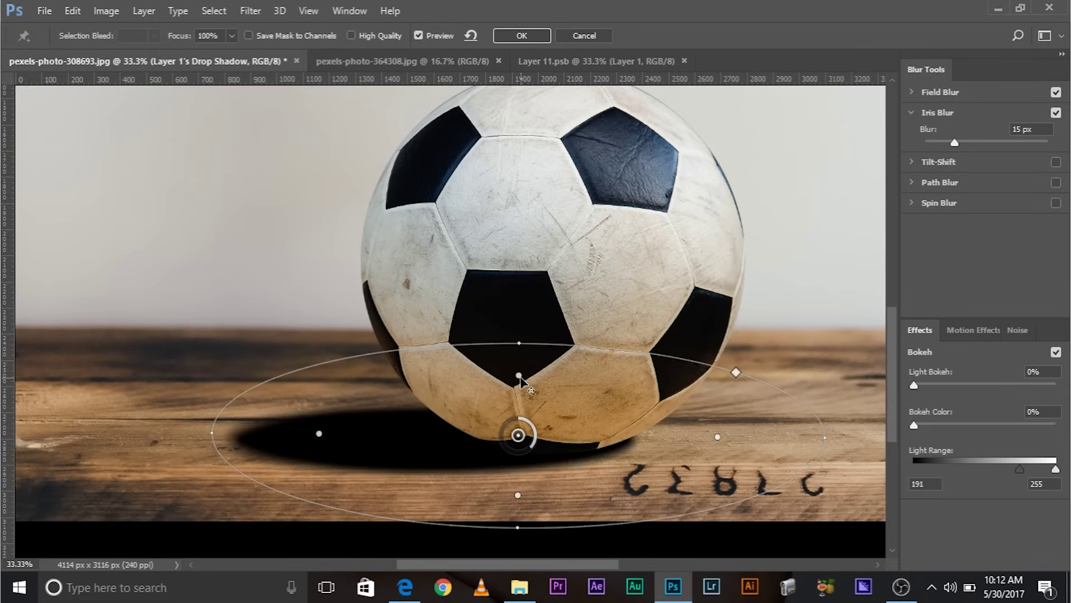
mouse_move(520, 389)
mouse_down()
mouse_move(519, 420)
mouse_move(519, 404)
mouse_up()
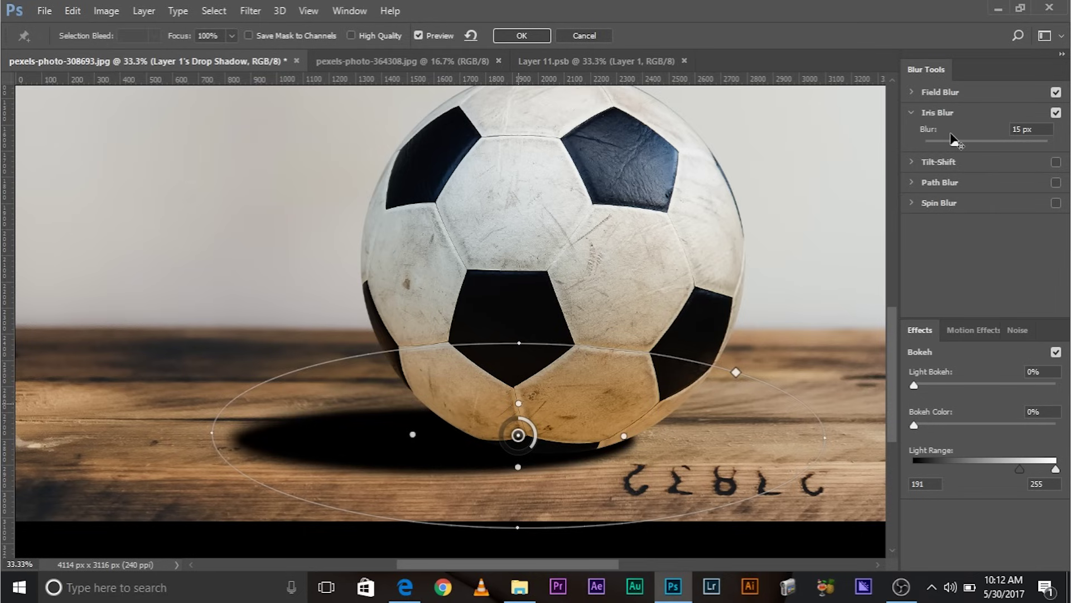
Raise the Iris Blur strength through 18 and 35 px to 99 px
drag(951, 143, 960, 141)
drag(960, 142, 974, 143)
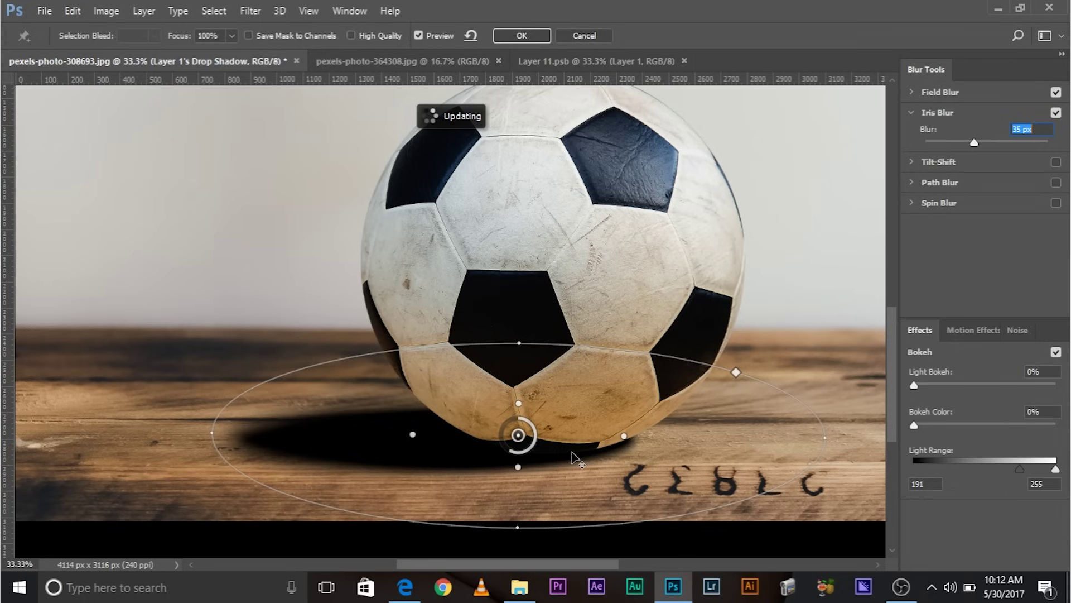
drag(974, 142, 989, 143)
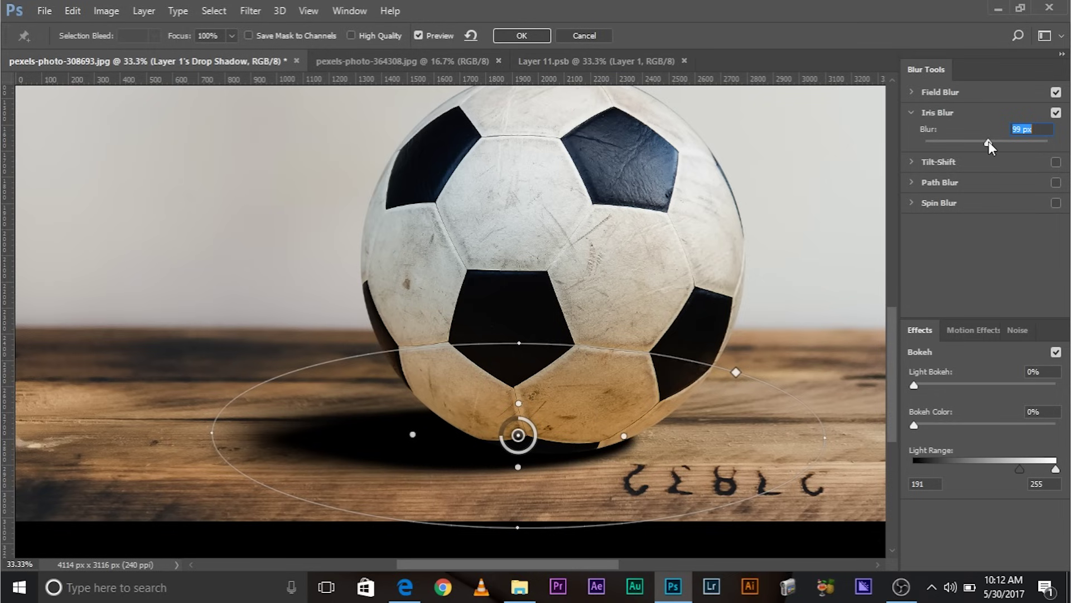
key(ctrl+minus)
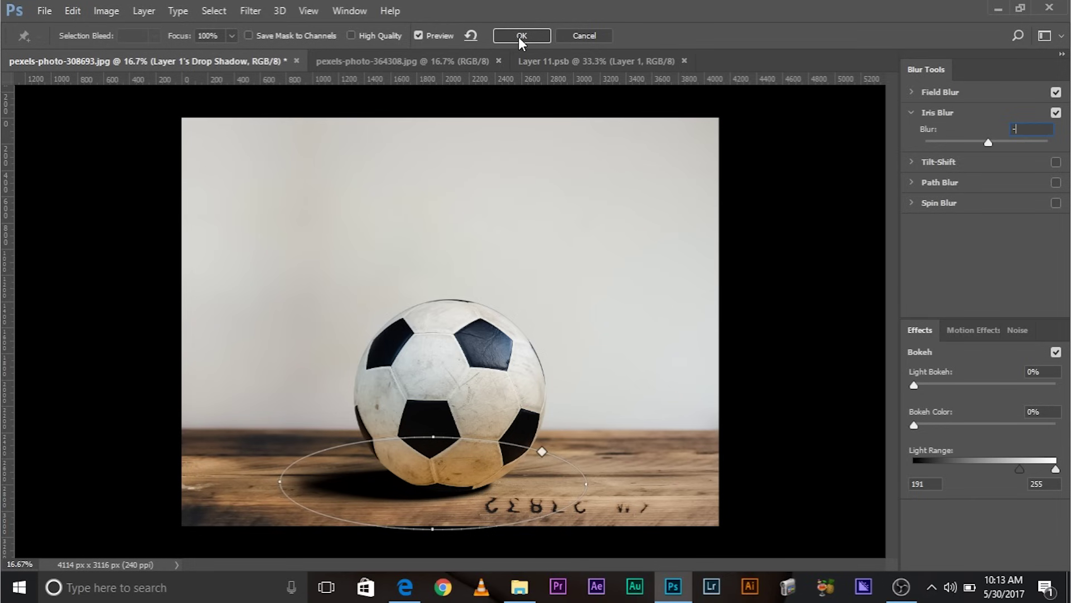
Commit the Blur Gallery as a smart filter, dismissing the invalid-entry error
click(518, 37)
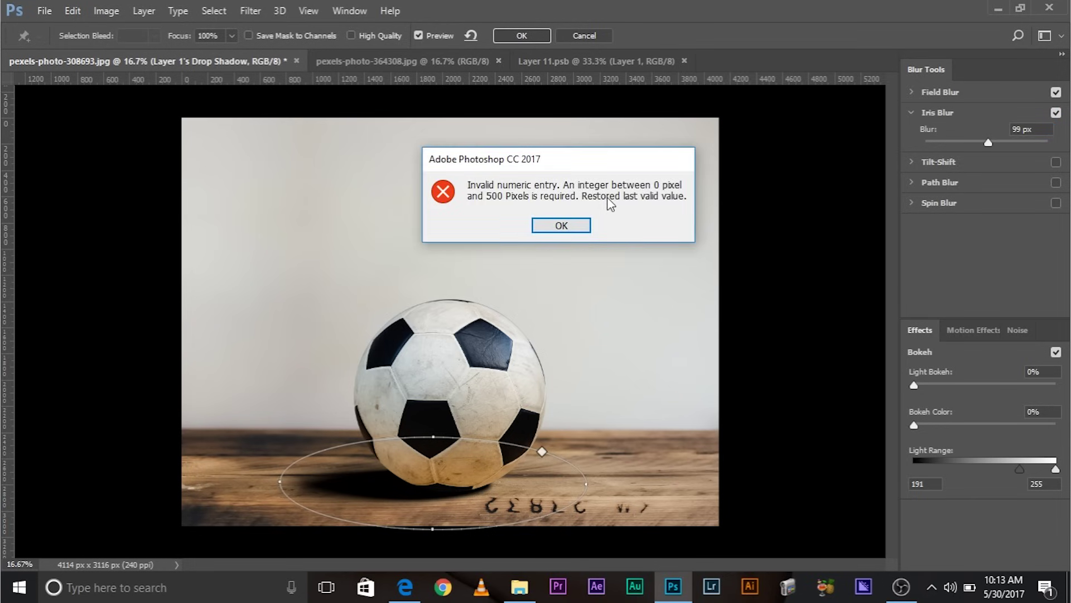
click(584, 224)
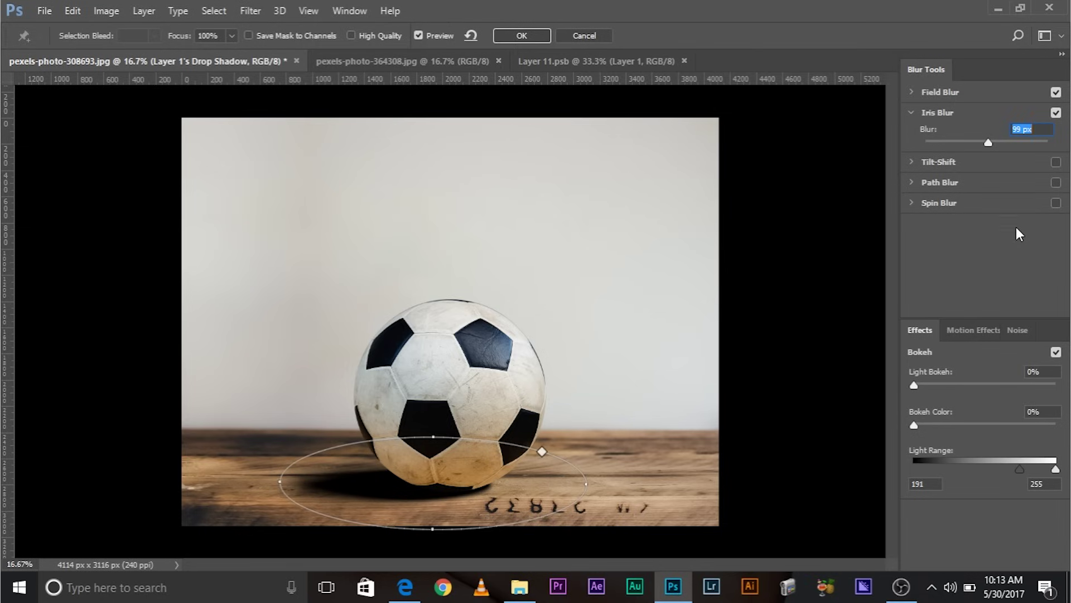
click(532, 37)
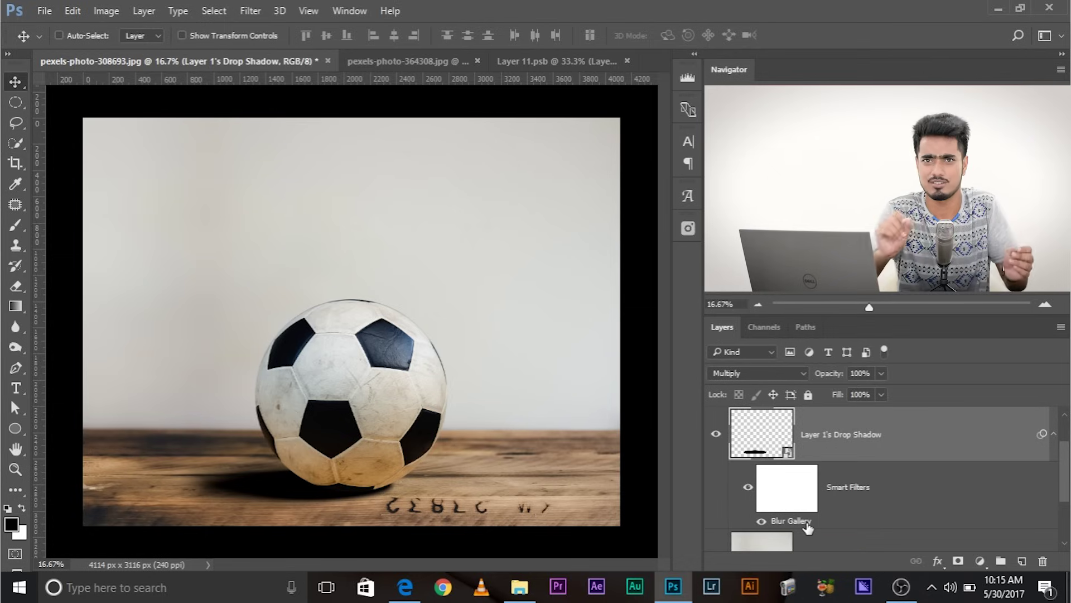
Set the shadow layer's opacity to 92%
scroll(812, 494, up, 2)
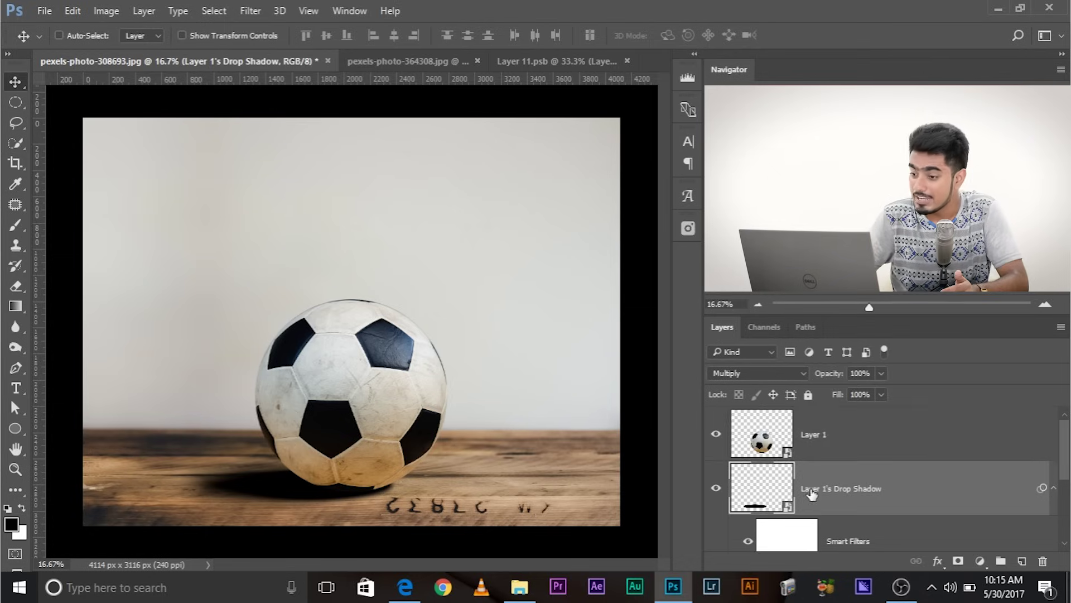
click(881, 375)
click(844, 395)
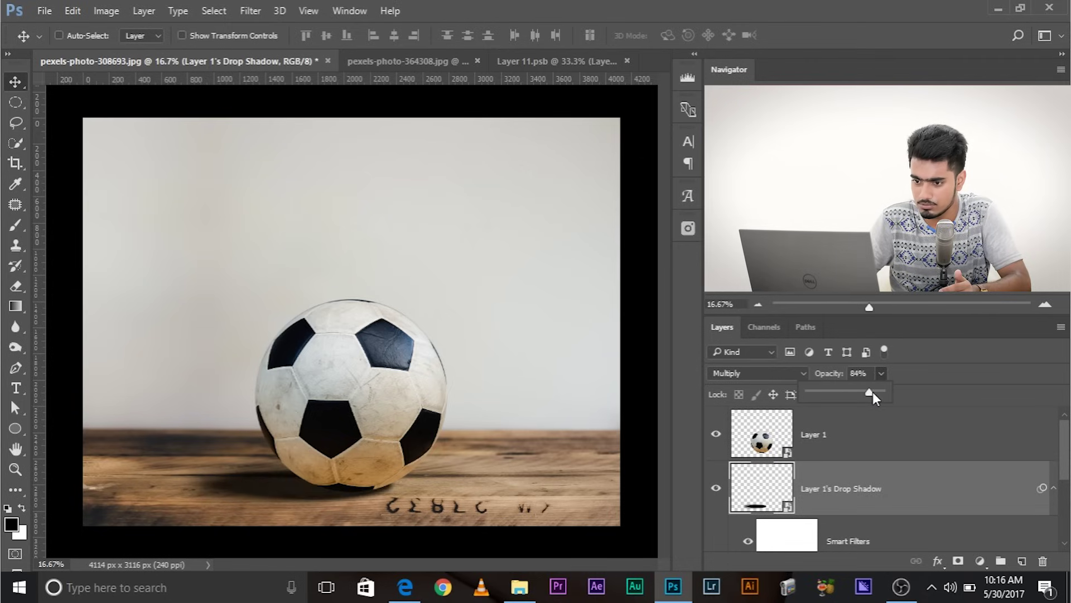
drag(874, 393, 876, 393)
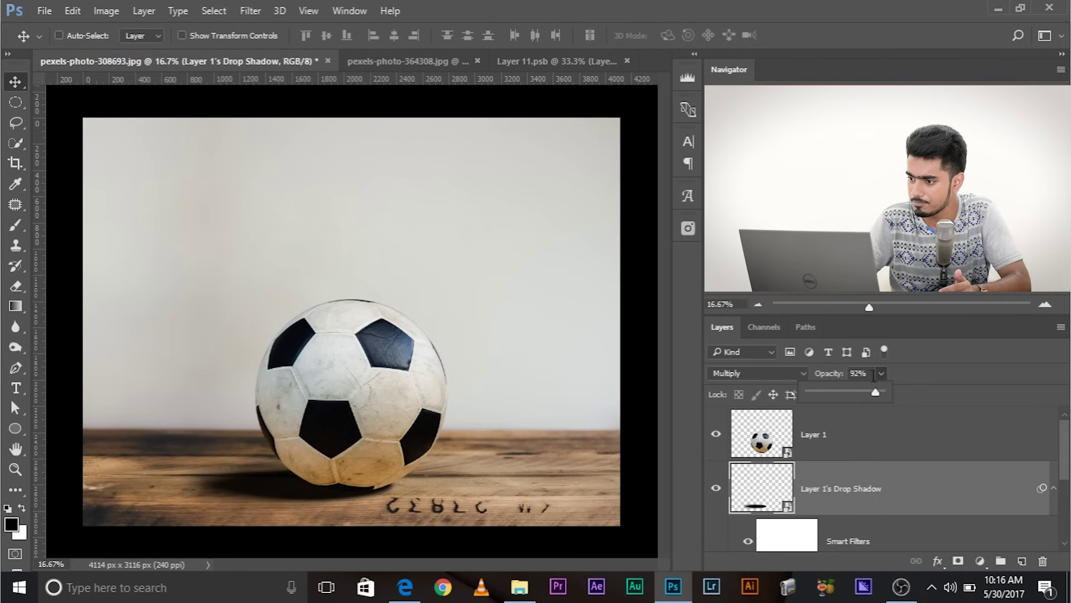
Try Overlay blending on the shadow, then settle on Normal
click(786, 376)
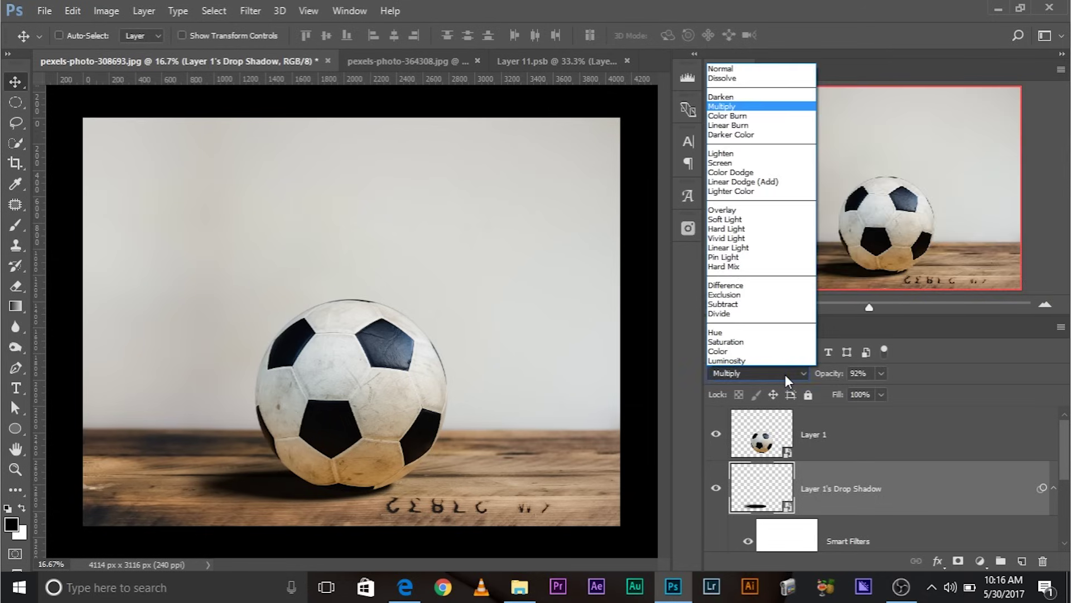
click(738, 211)
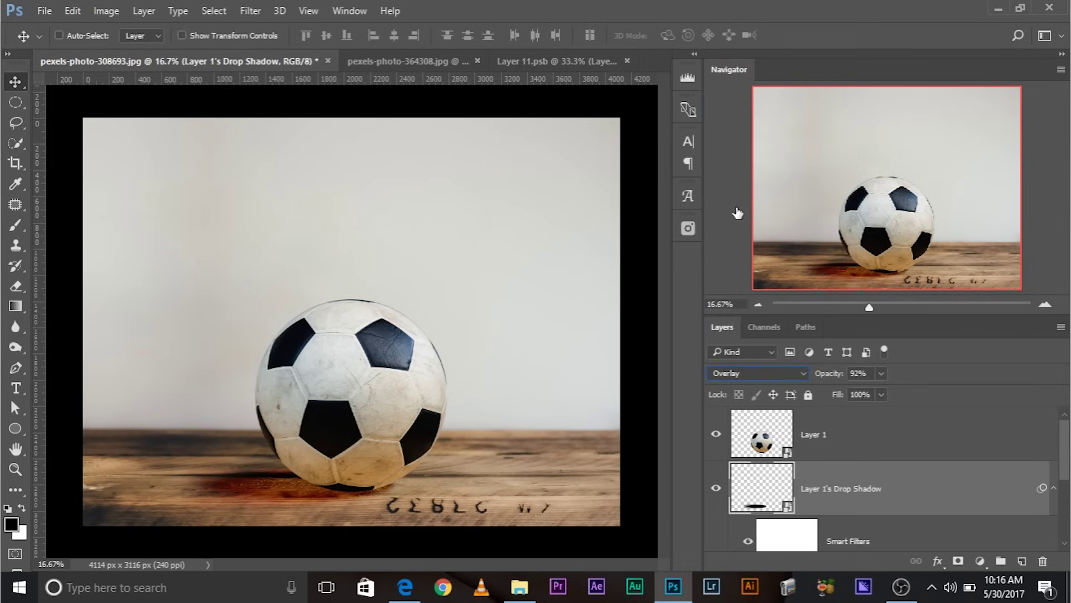
click(724, 370)
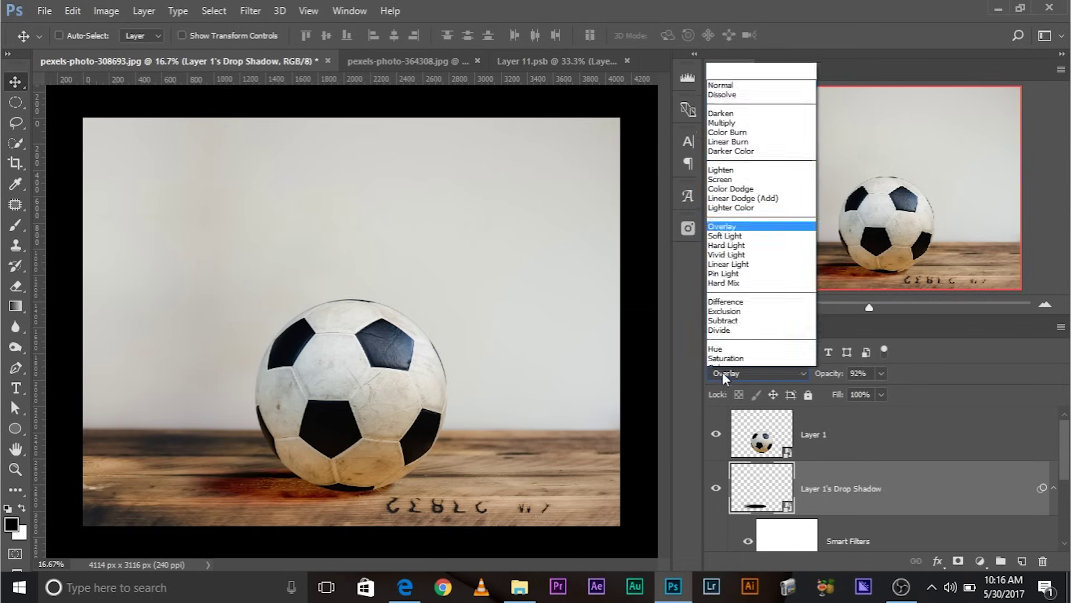
click(720, 71)
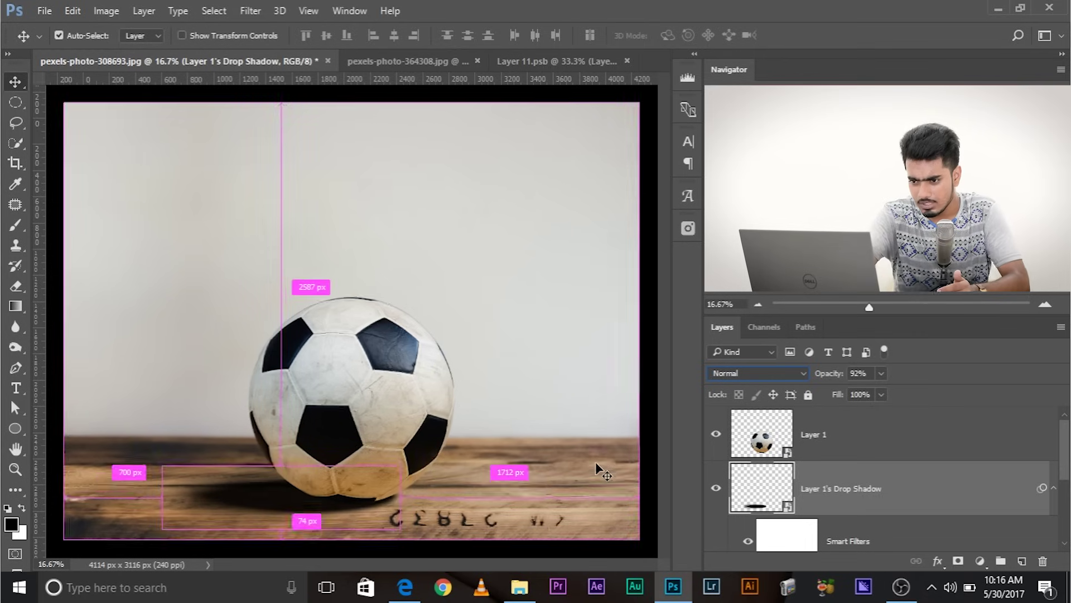
key(ctrl+plus)
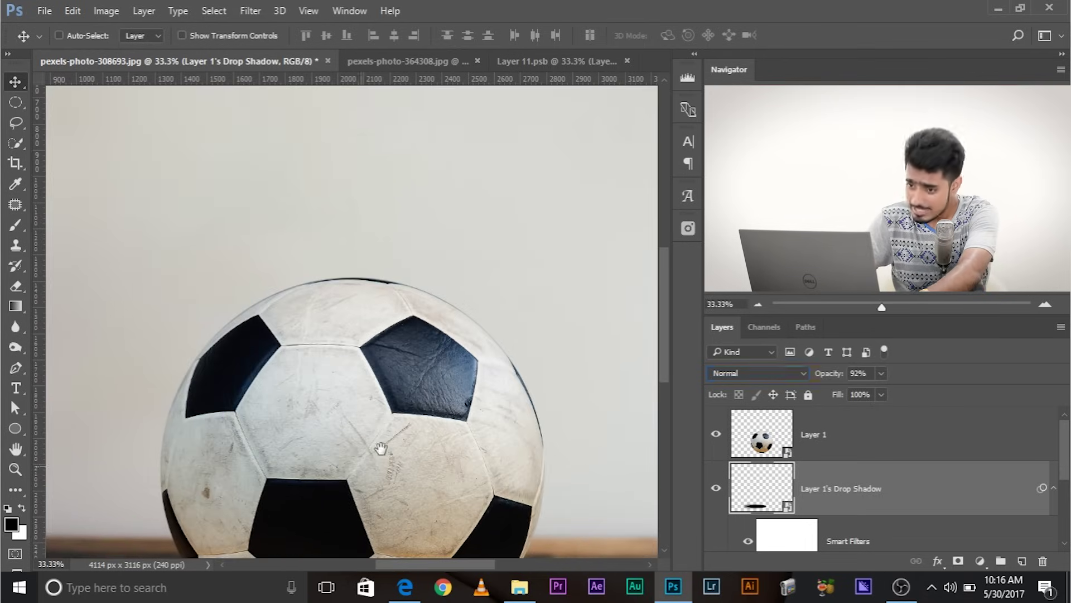
Zoom to the ball's base and add a new Layer 2 above Layer 1
key(ctrl+plus)
drag(377, 447, 503, 287)
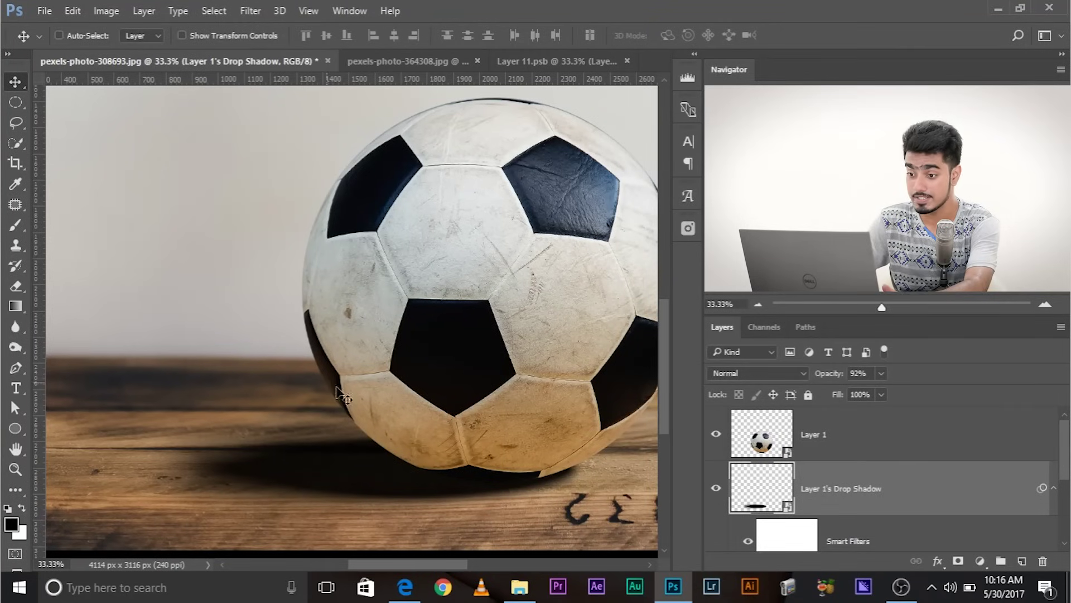
click(908, 441)
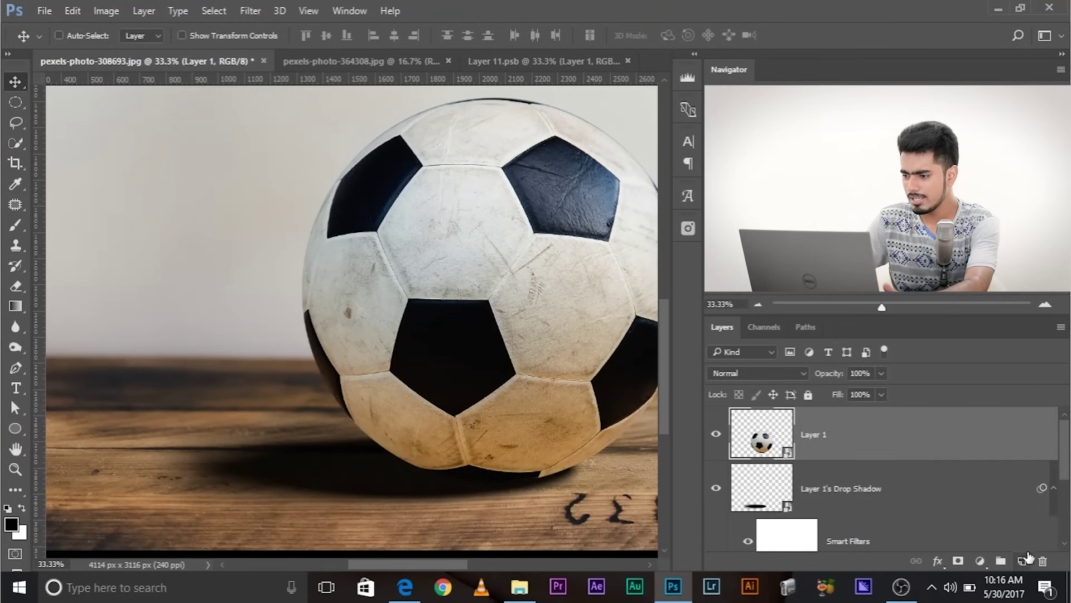
click(1026, 559)
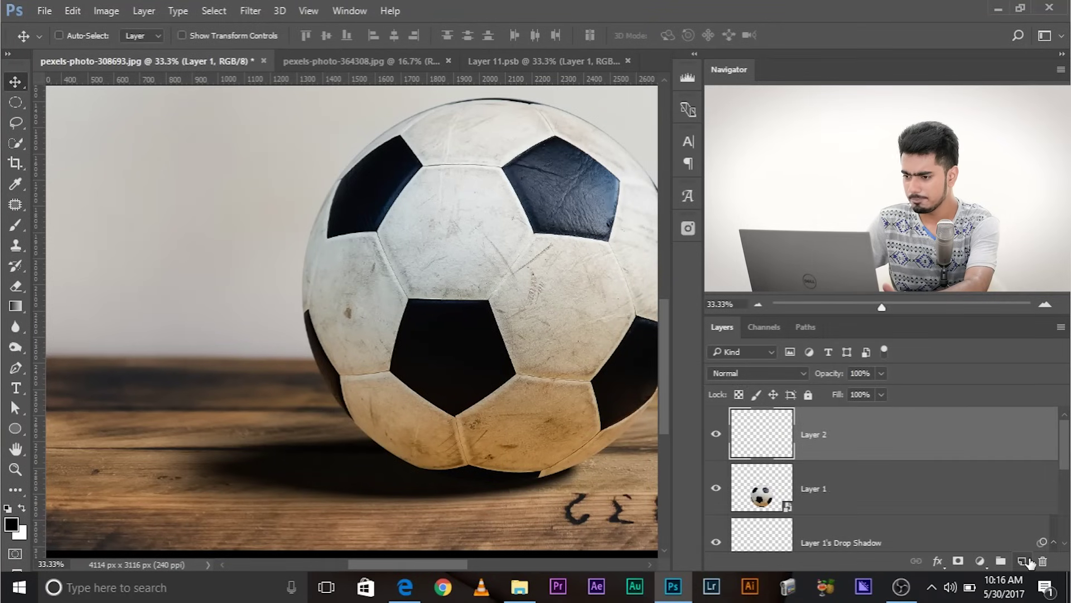
Resize the Brush with 5% flow, paint faint darkness, and clip Layer 2 to the ball
click(15, 225)
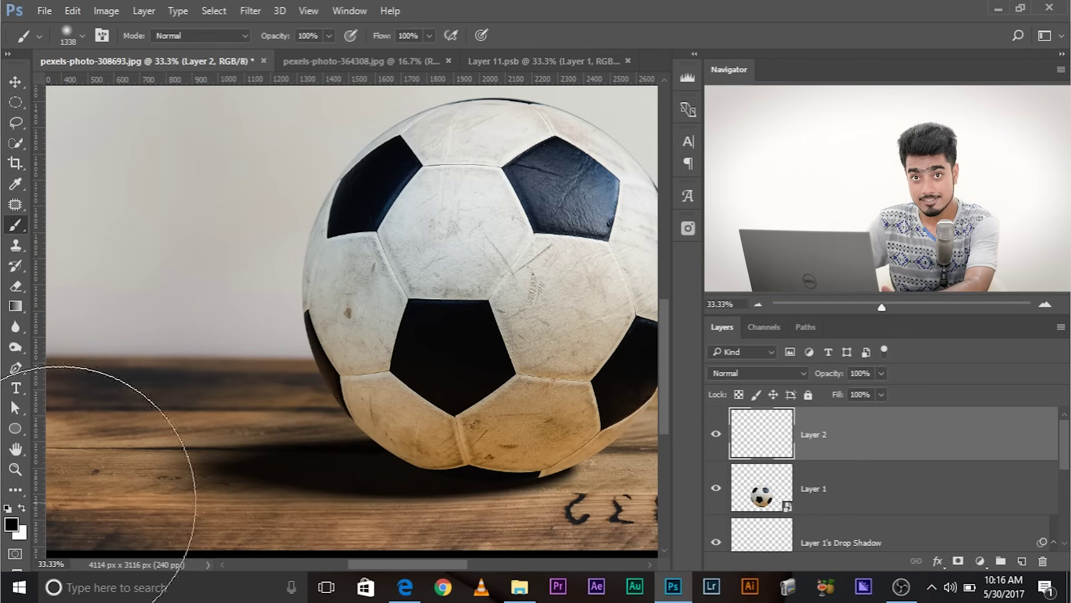
alt+right_click(367, 394)
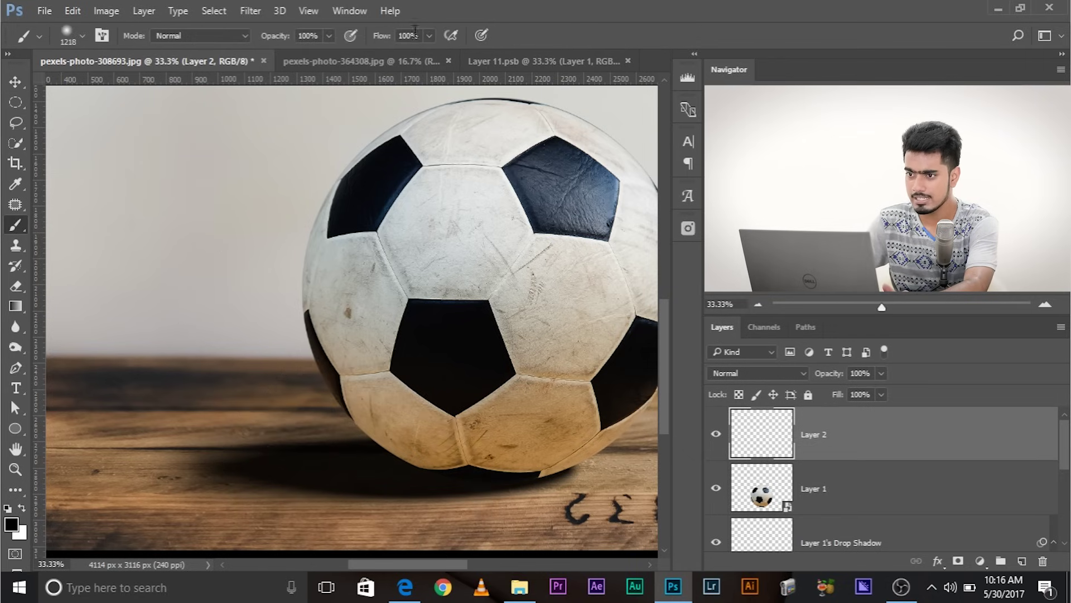
text(5)
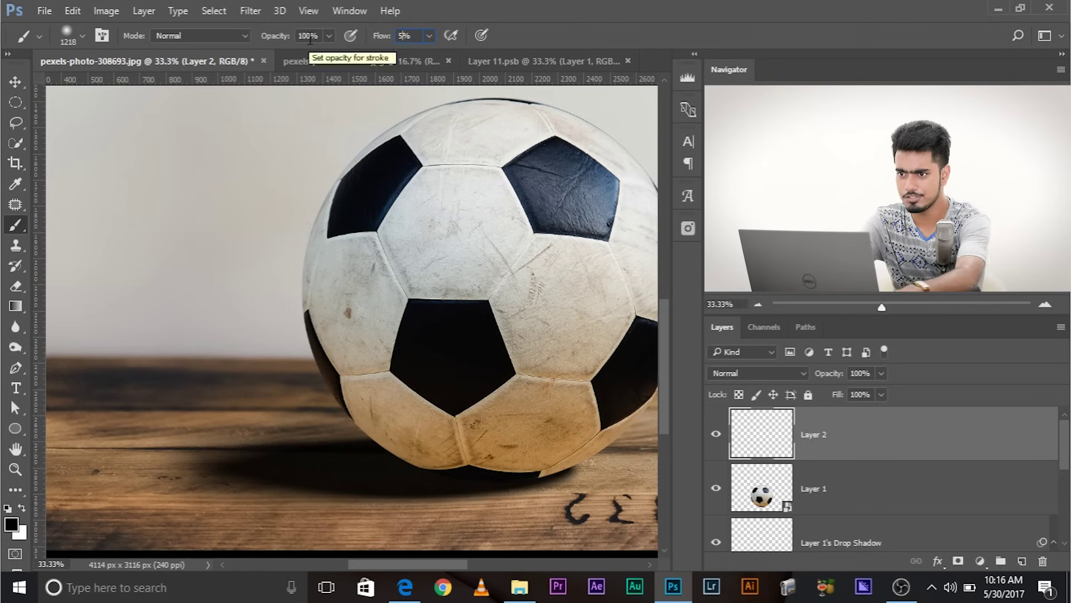
alt+right_click(302, 369)
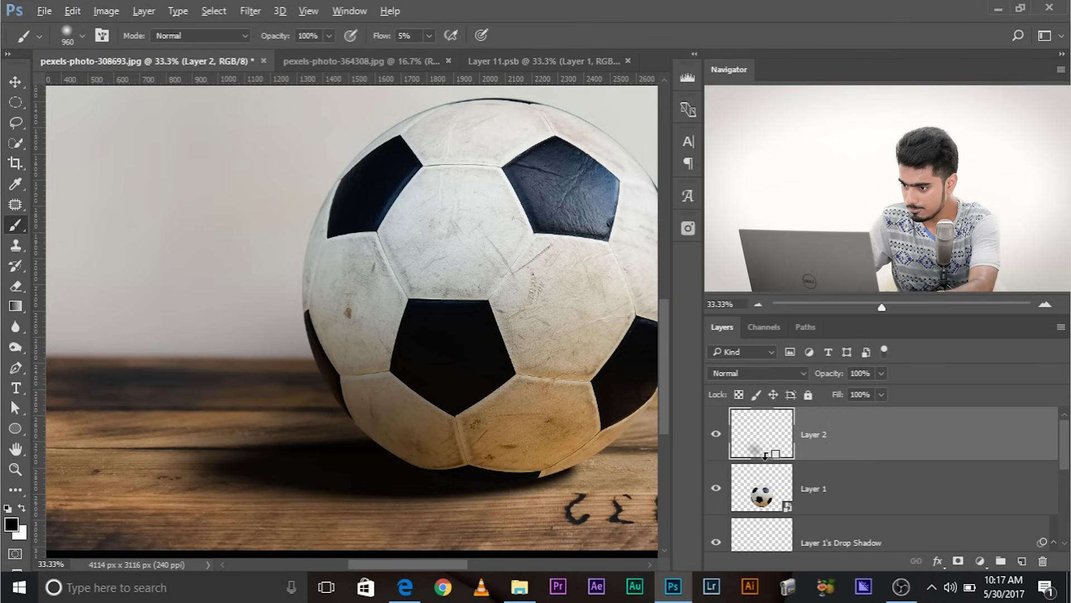
alt+click(791, 460)
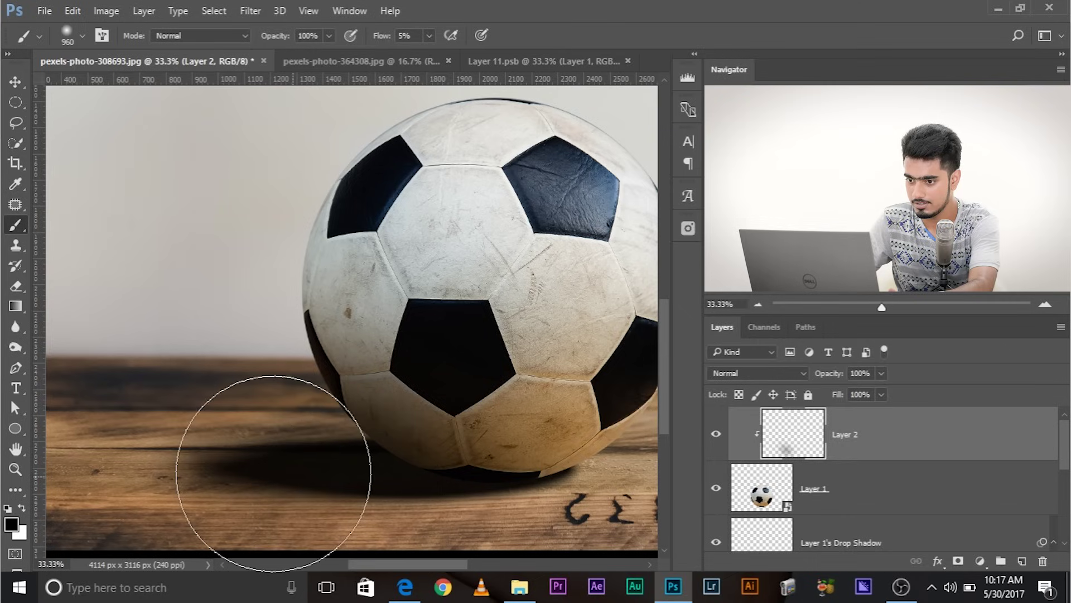
Shrink the brush much smaller, zoom out, and open Layer 2's blending options
mouse_move(334, 490)
mouse_down()
mouse_move(236, 471)
mouse_move(326, 437)
mouse_move(537, 490)
mouse_move(536, 499)
mouse_move(456, 500)
mouse_move(320, 483)
mouse_move(349, 479)
mouse_move(305, 410)
mouse_move(285, 406)
mouse_move(187, 437)
mouse_up()
key(ctrl+minus)
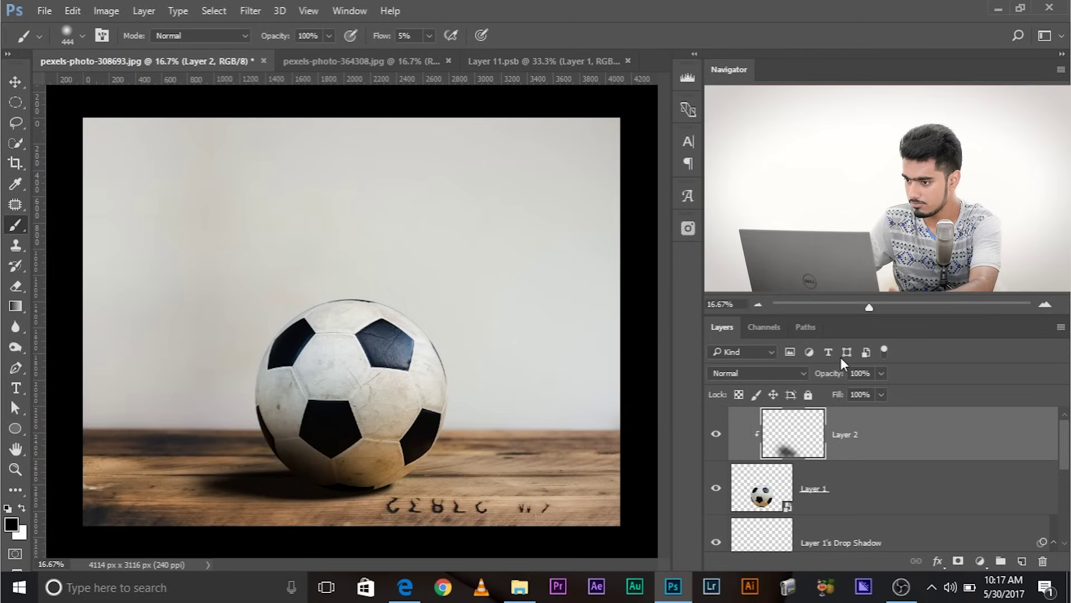
click(882, 373)
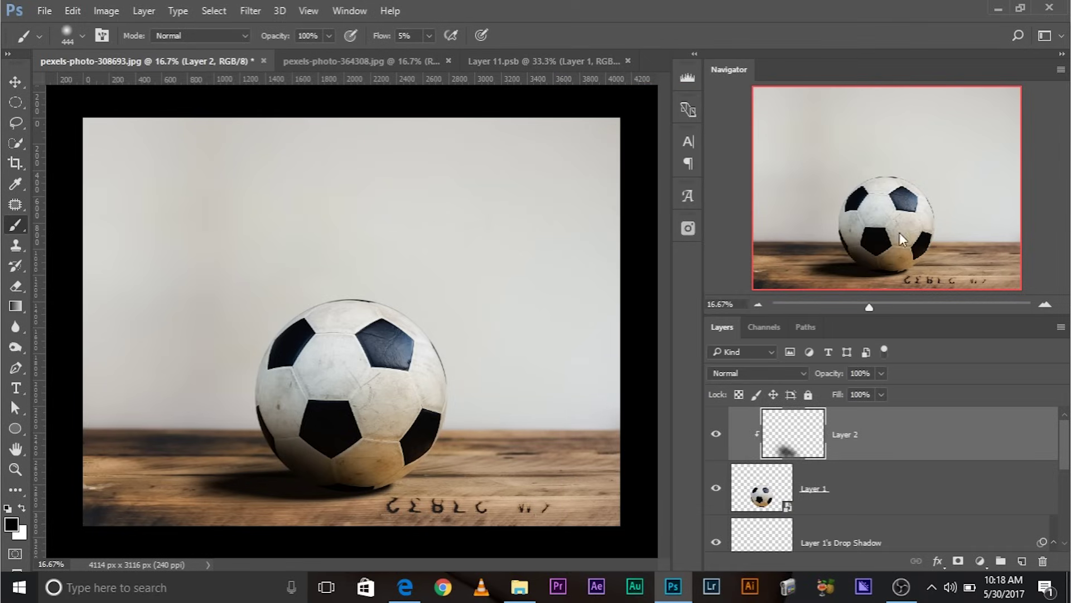
key(h)
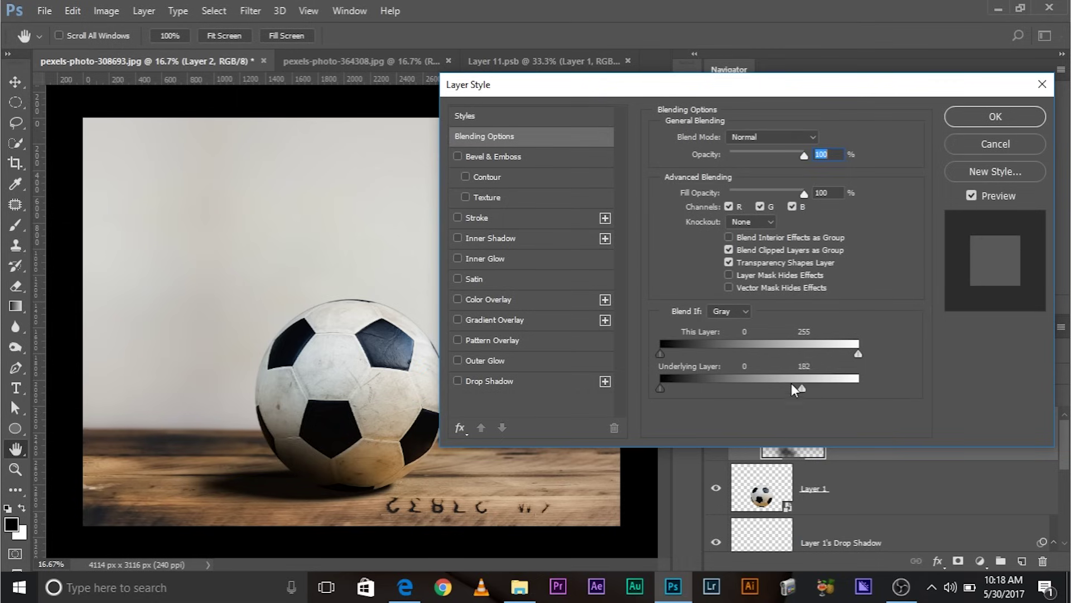
Split the Blend If Underlying Layer white slider so Layer 2's darkness fades softly, then confirm
mouse_move(793, 386)
mouse_down()
mouse_move(777, 385)
mouse_move(801, 389)
mouse_up()
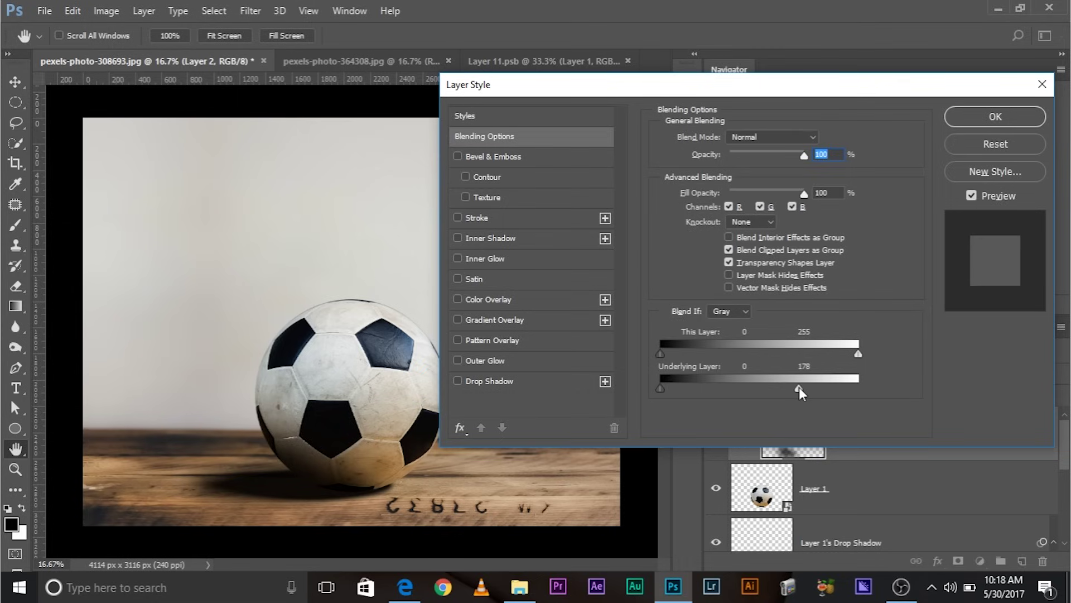
drag(800, 391, 894, 390)
mouse_move(786, 394)
mouse_down()
mouse_move(773, 392)
mouse_move(783, 391)
mouse_up()
click(993, 116)
key(b)
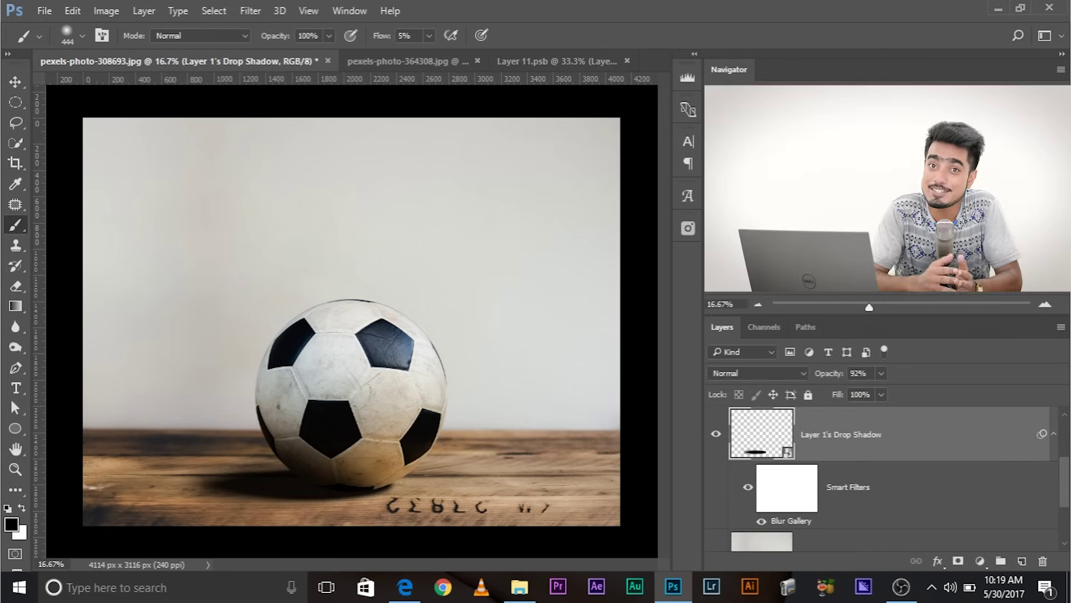